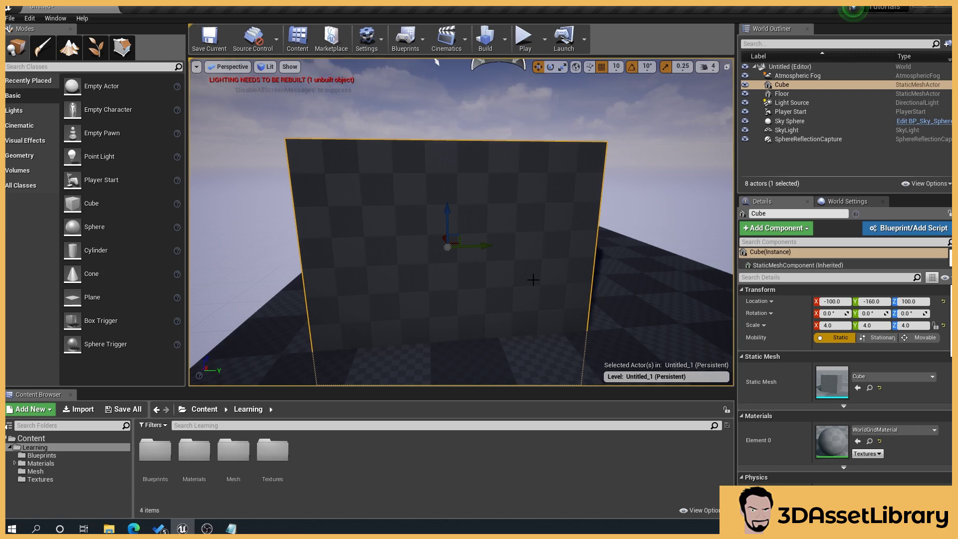
- Create a material named M_TestColor in the Learning folder
click(604, 172)
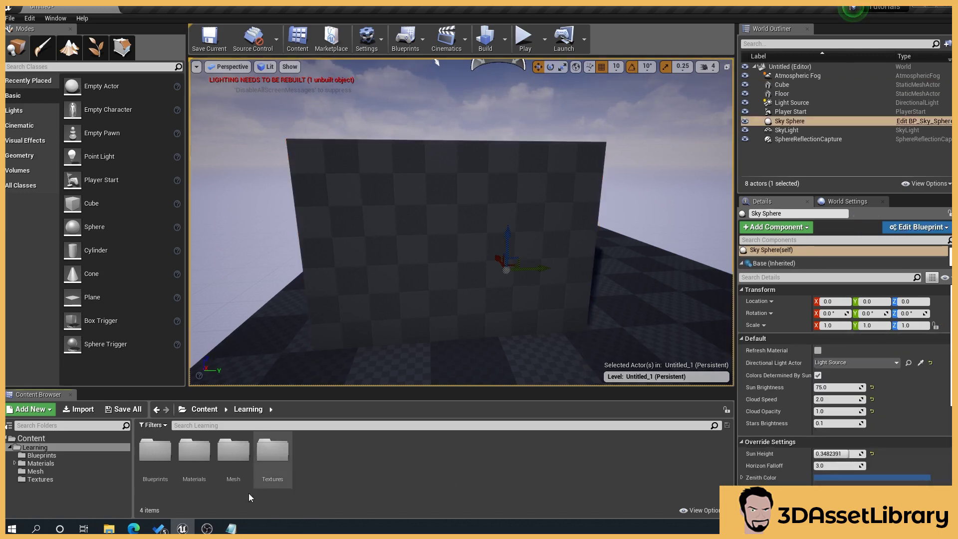
right_click(358, 451)
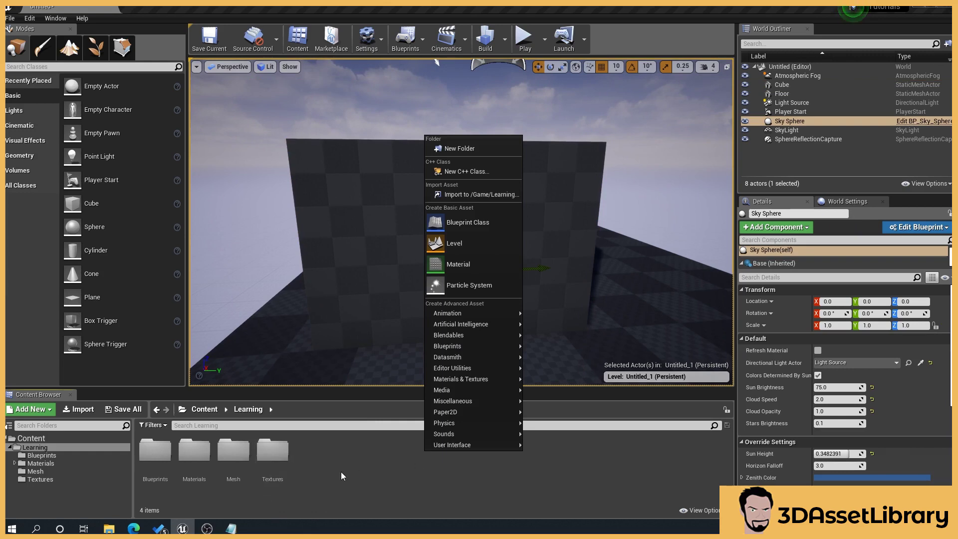
click(484, 263)
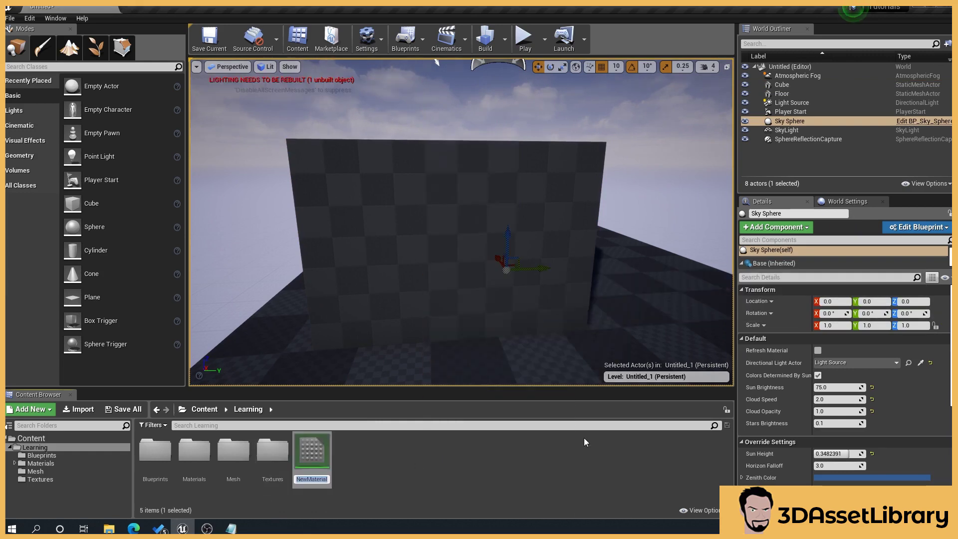
text(M_)
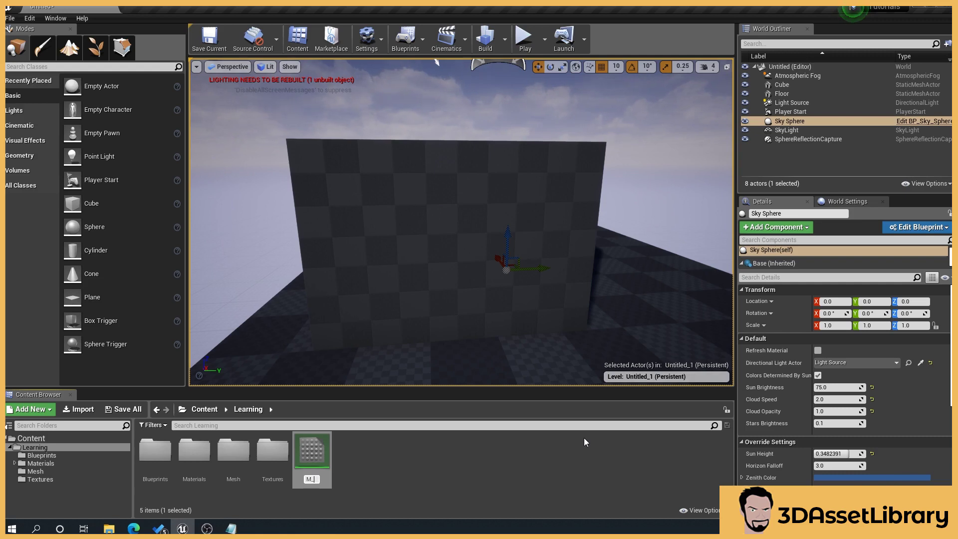
text(stColor)
key(Return)
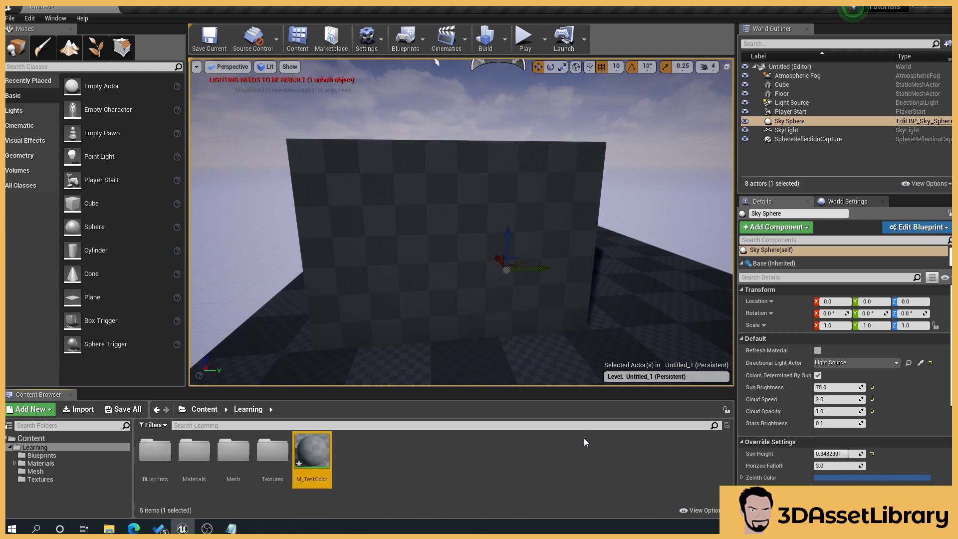
- Apply the M_TestColor material to the large cube in the level
click(425, 229)
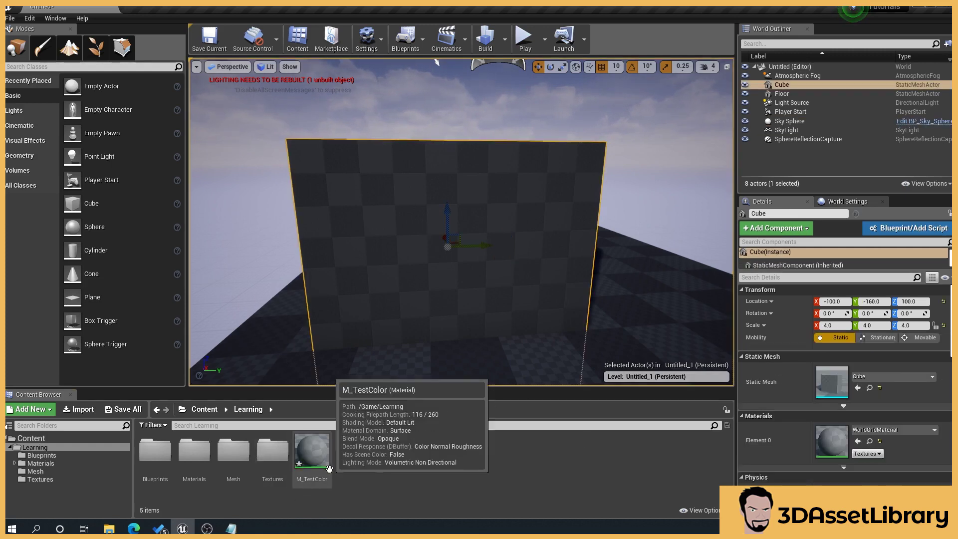
drag(311, 459, 408, 272)
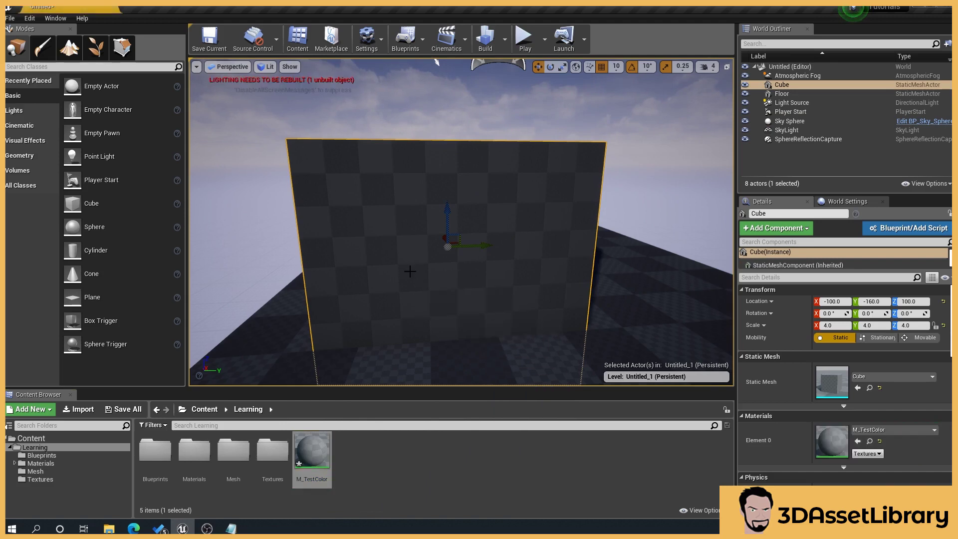
click(380, 458)
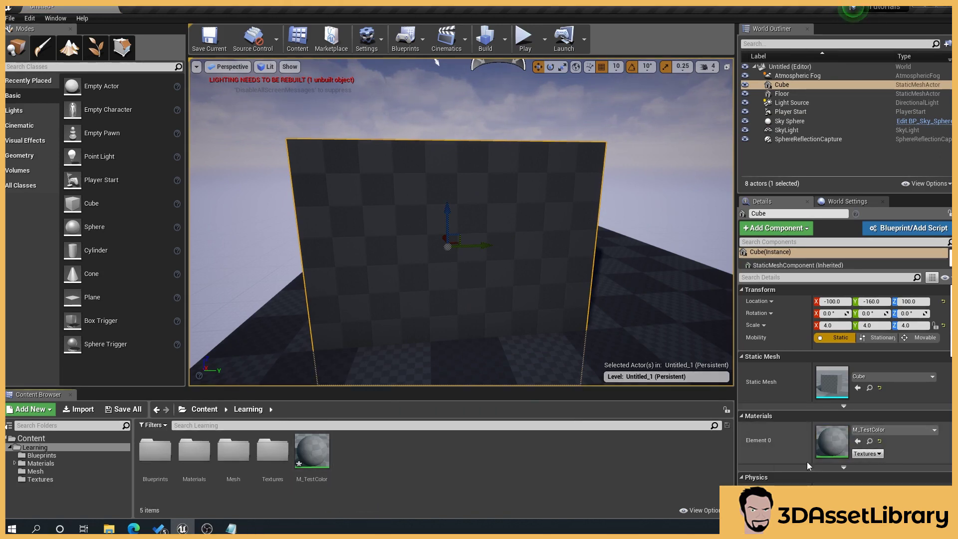
- Open M_TestColor for editing in a wider window and shift its main material node aside to free graph space for inputs
click(318, 468)
double_click(319, 467)
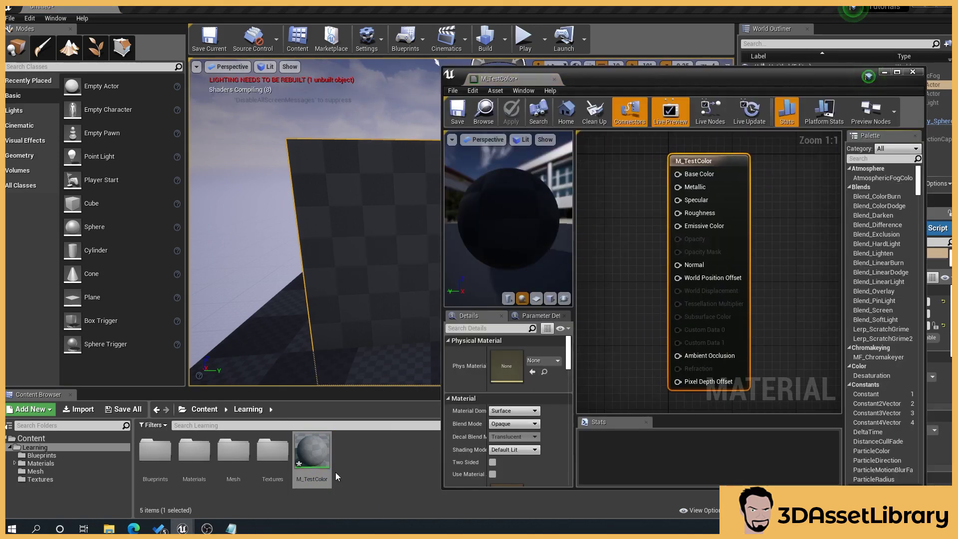
drag(716, 75, 706, 73)
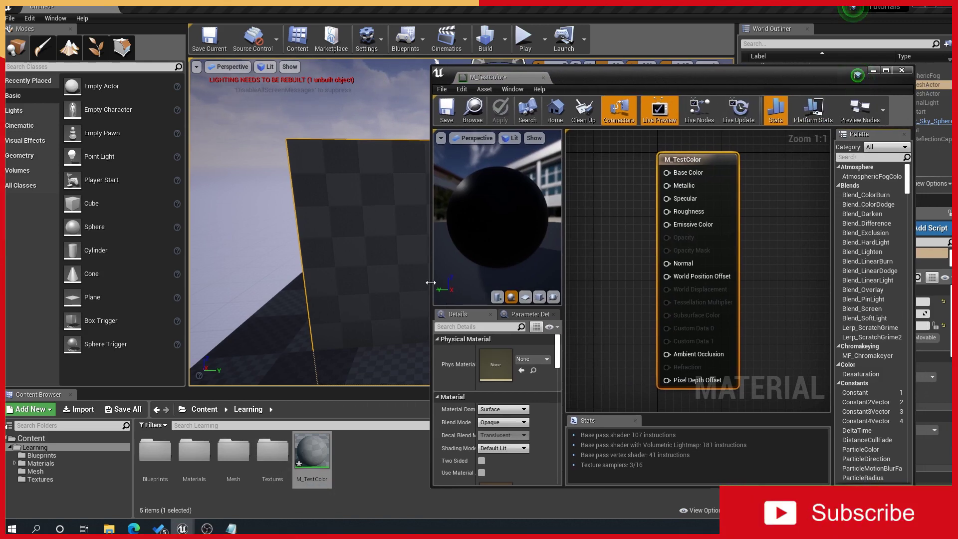
drag(432, 283, 398, 282)
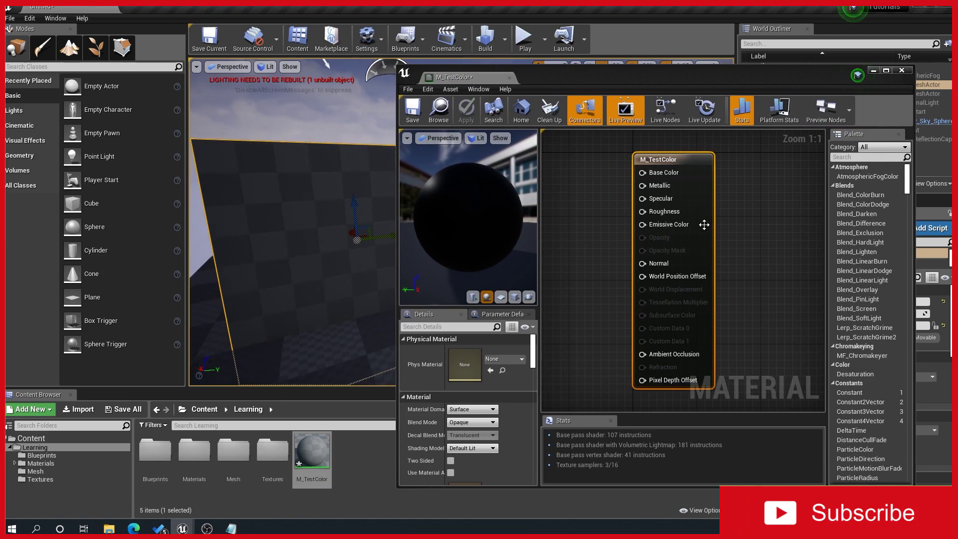
drag(643, 158, 716, 159)
right_drag(668, 208, 665, 244)
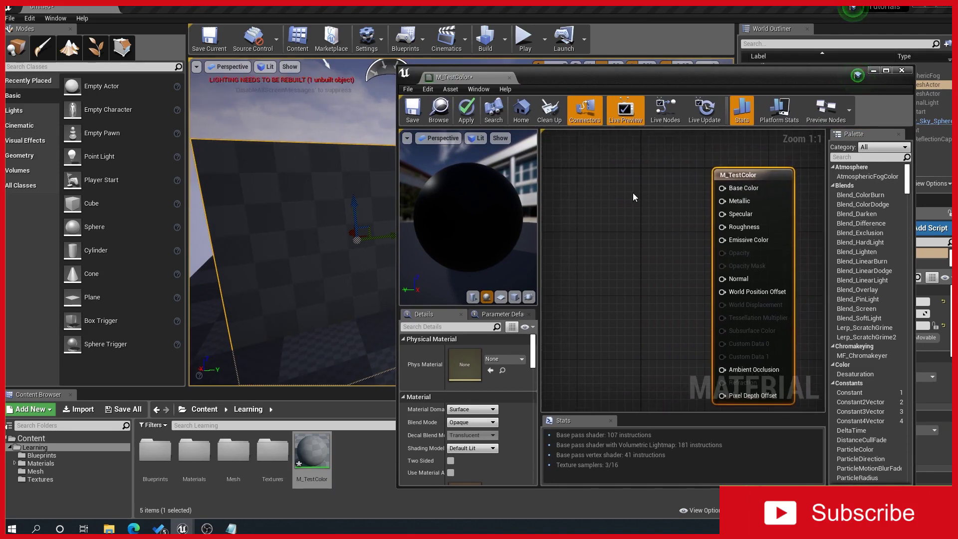
- Add a Constant3Vector node beside the main material node and connect its output to Base Color
key(3)
click(597, 180)
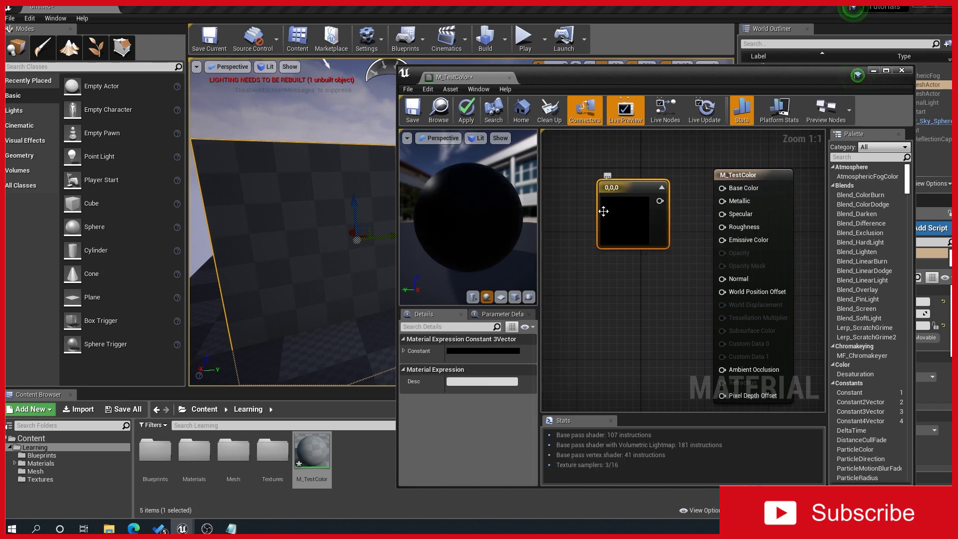
drag(618, 192, 589, 173)
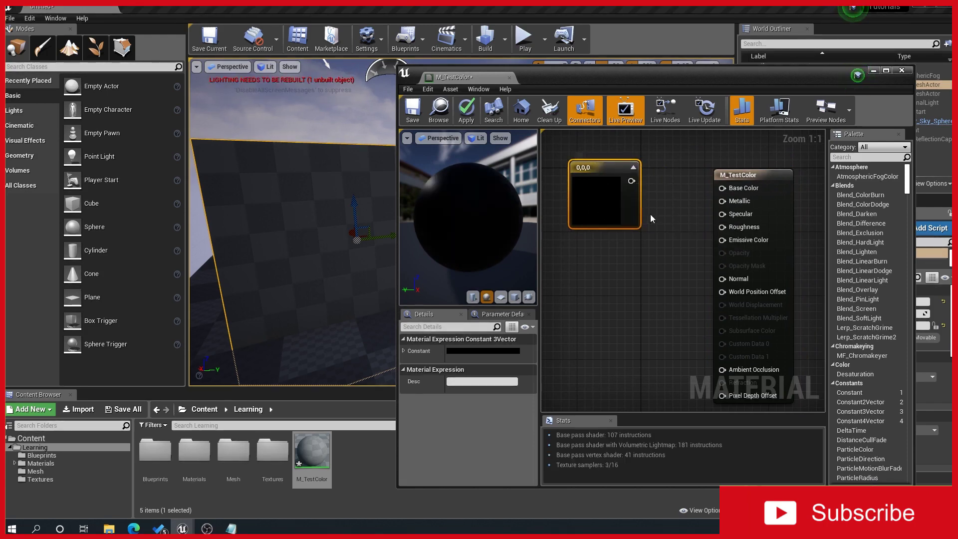
right_drag(651, 214, 637, 214)
drag(619, 180, 709, 186)
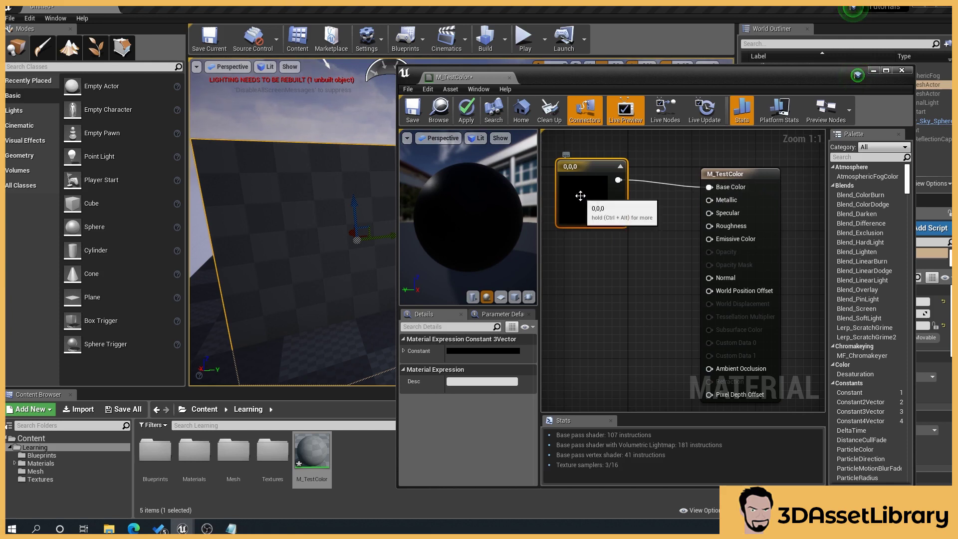
click(497, 352)
drag(580, 345, 608, 338)
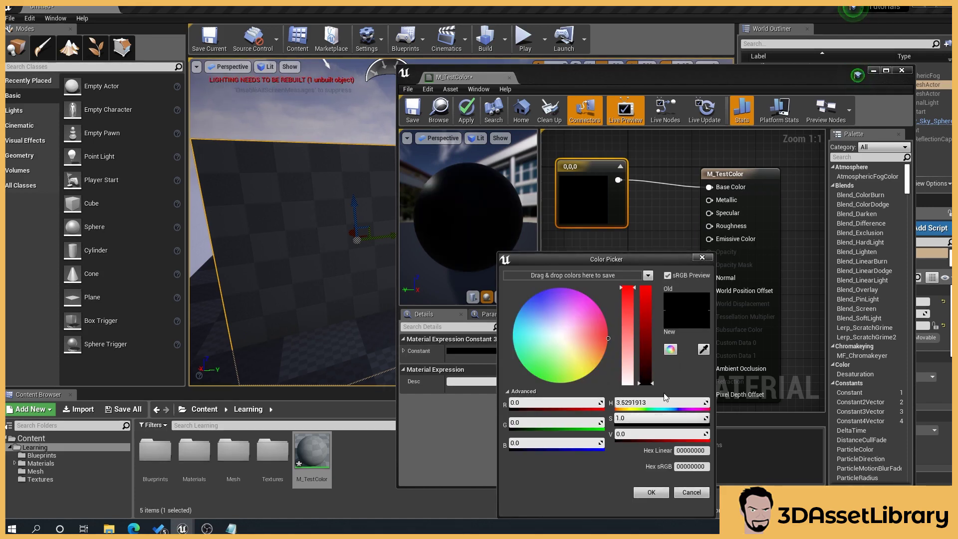
drag(646, 384, 646, 301)
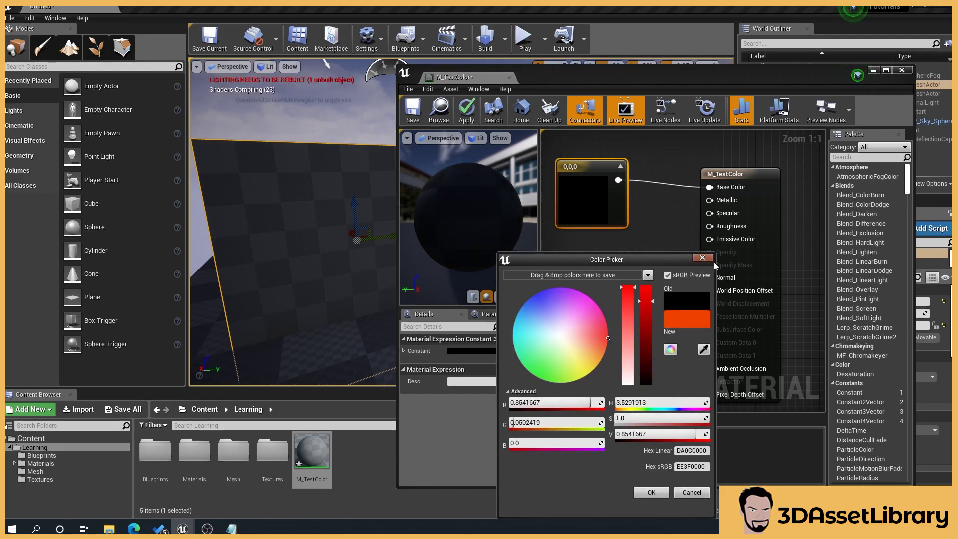
click(703, 258)
click(641, 290)
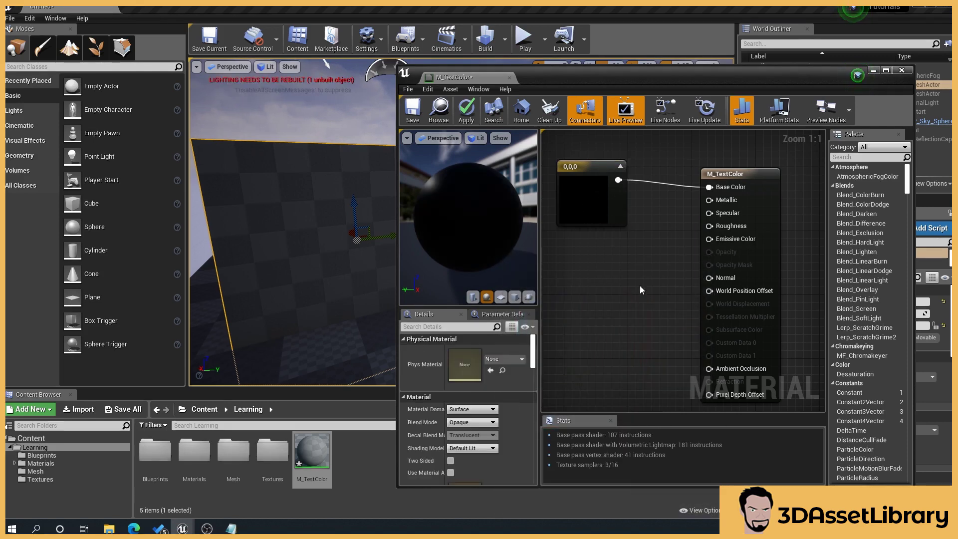
- Set the Constant3Vector color to pure red (R 1.0, G 0.0, B 0.0) and save the material
click(606, 204)
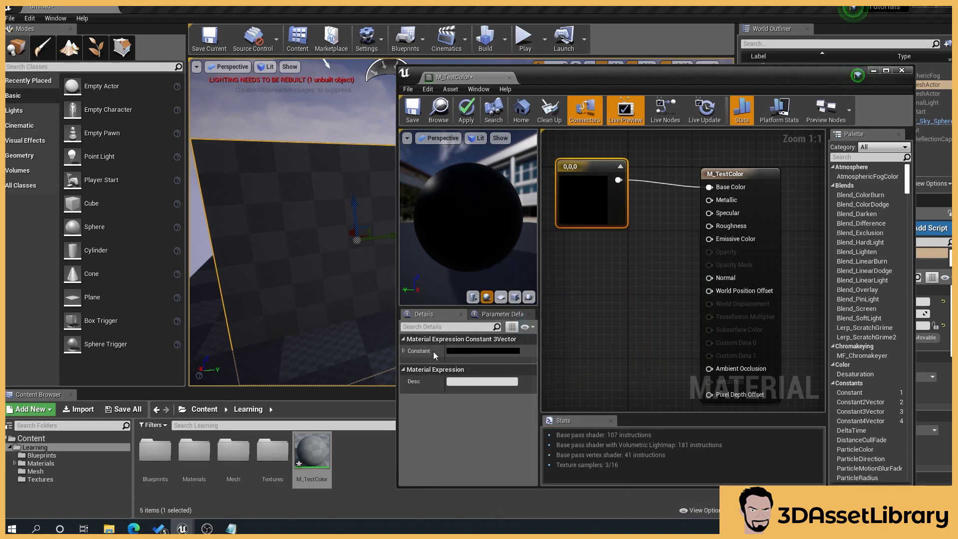
click(451, 351)
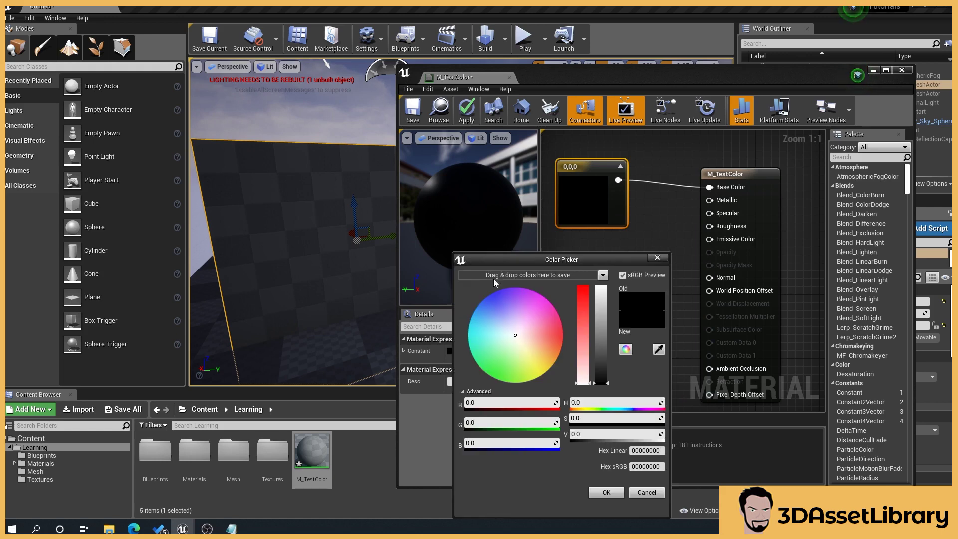
drag(499, 259, 575, 234)
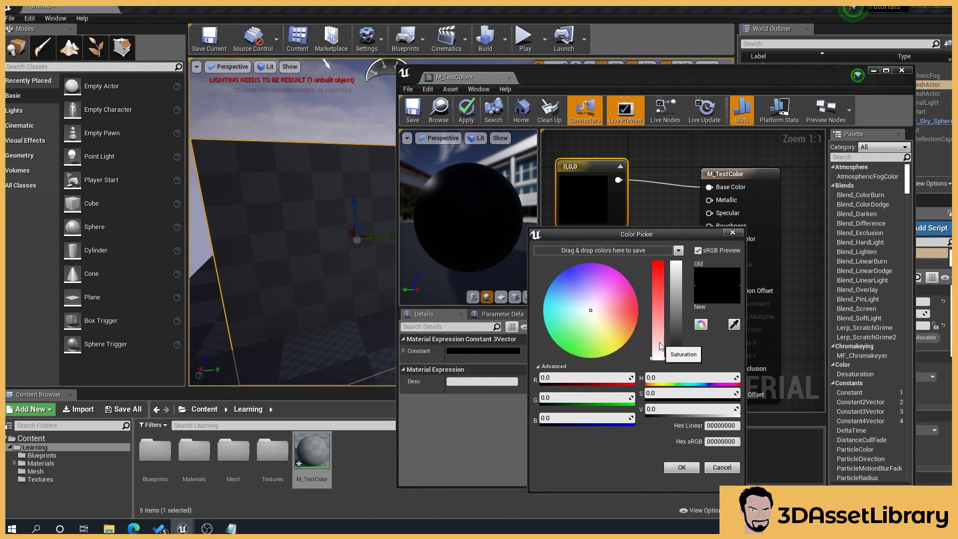
drag(659, 345, 655, 257)
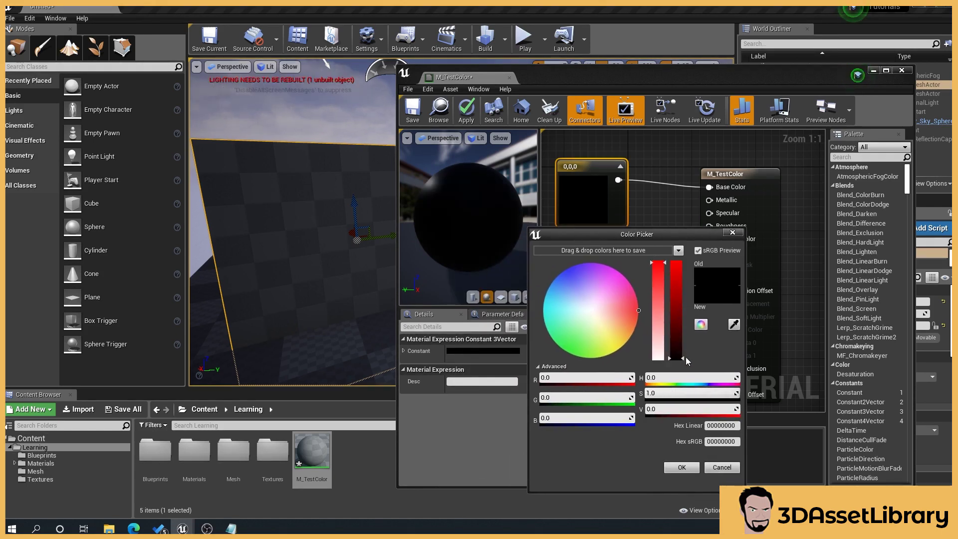
drag(686, 357, 659, 249)
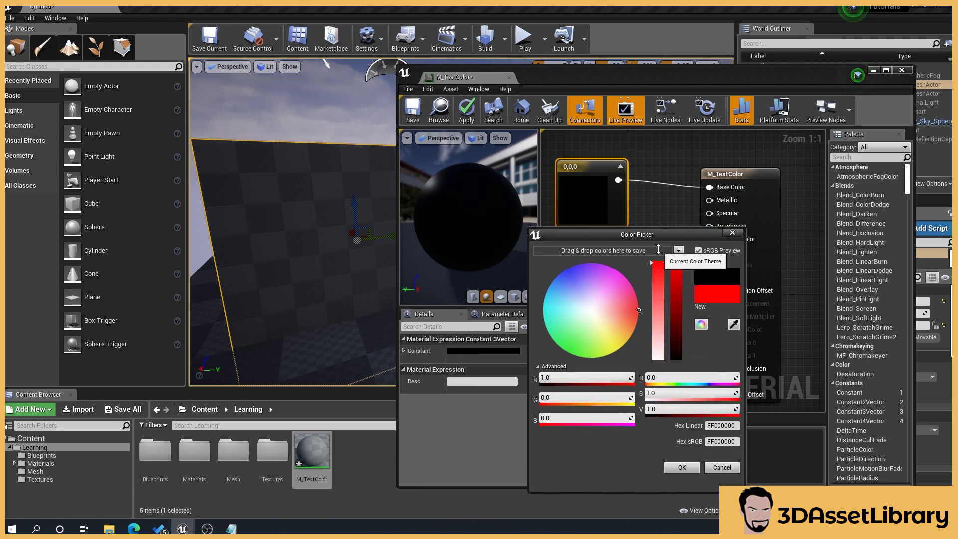
click(682, 467)
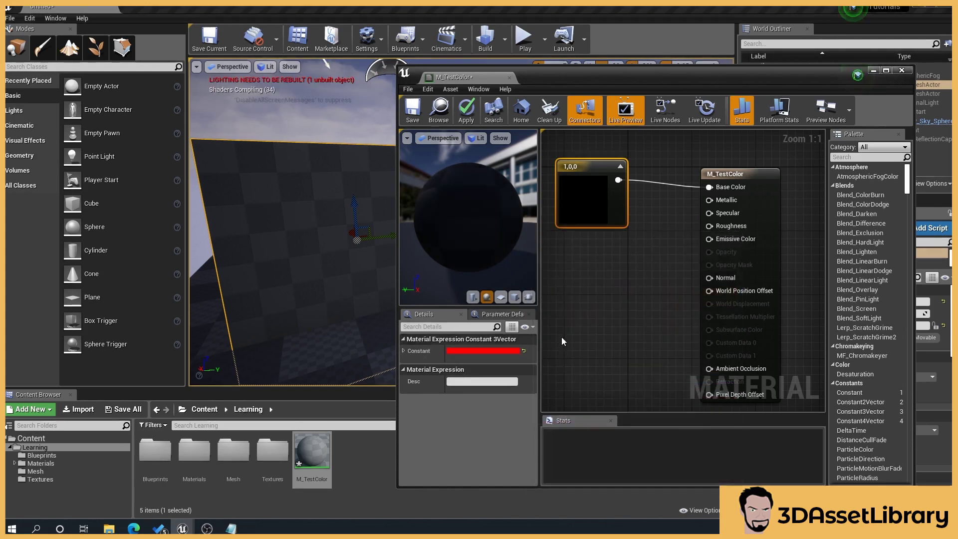
click(413, 110)
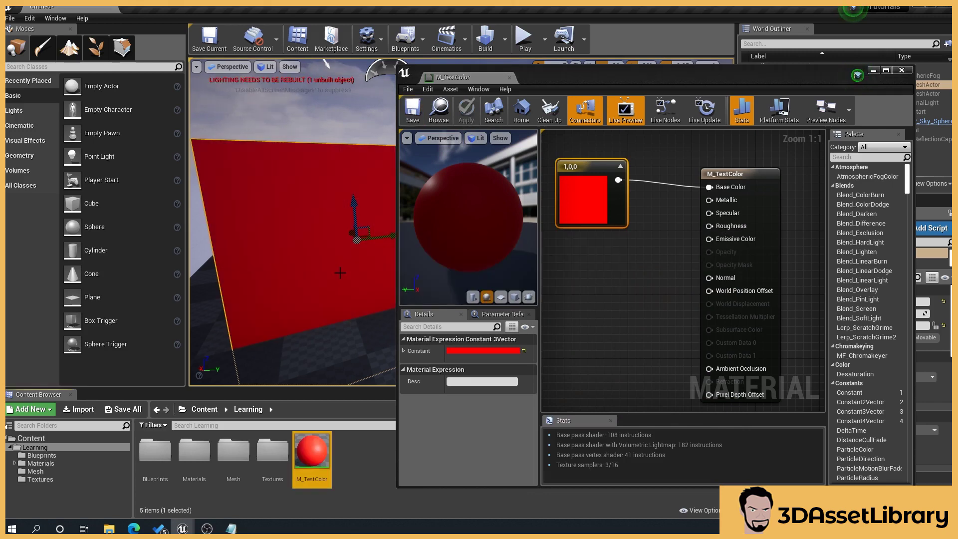
- Add a single-value Constant node of 0, connect it to Roughness, and save the material to check the cube's shine
click(604, 350)
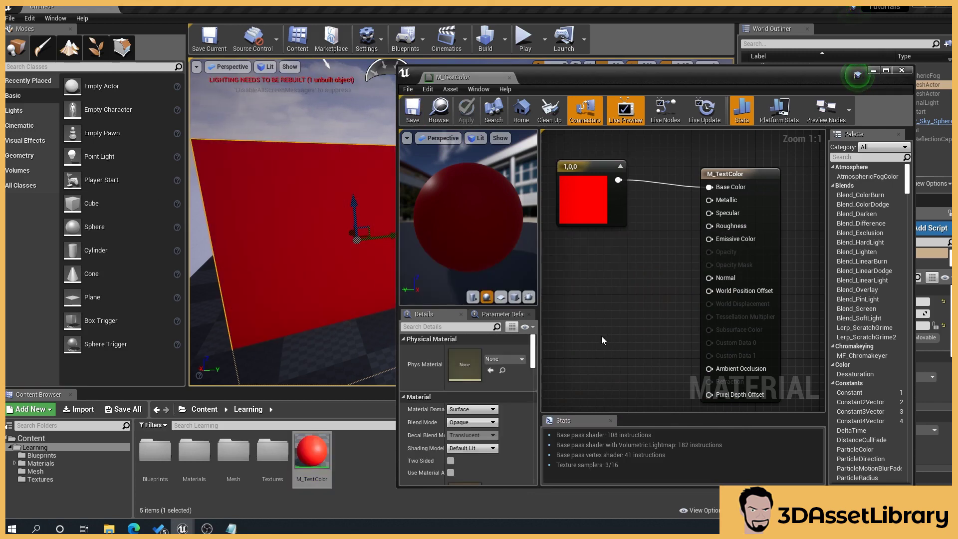
click(595, 268)
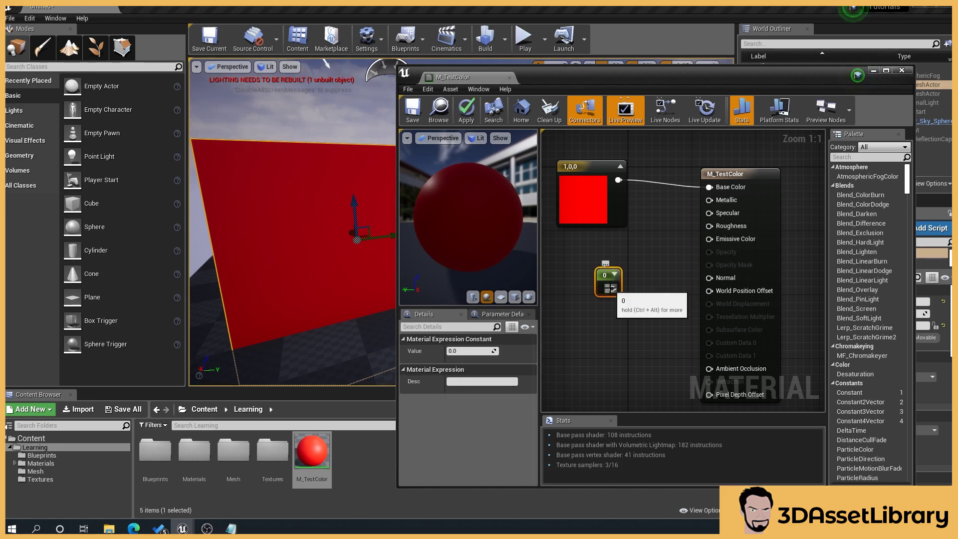
drag(613, 288, 709, 226)
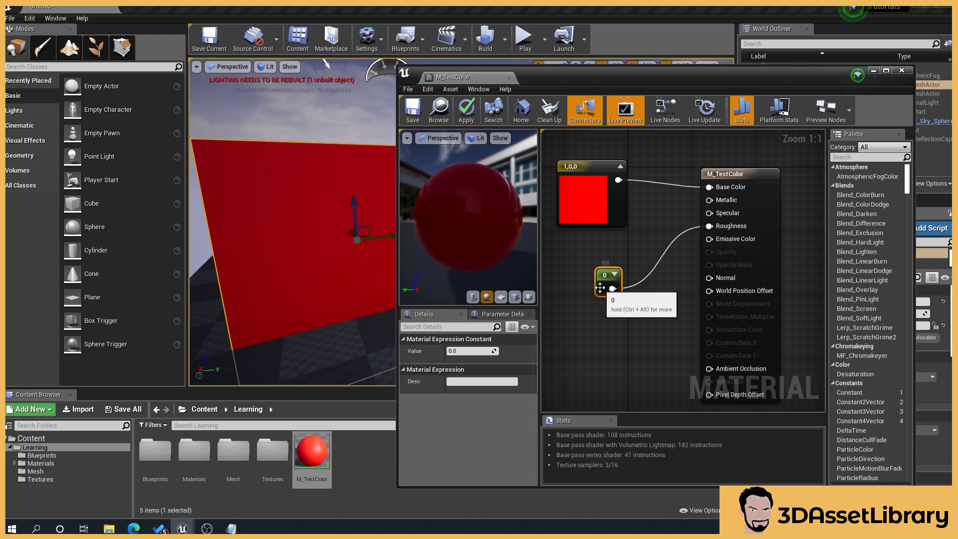
drag(488, 220, 473, 206)
click(412, 110)
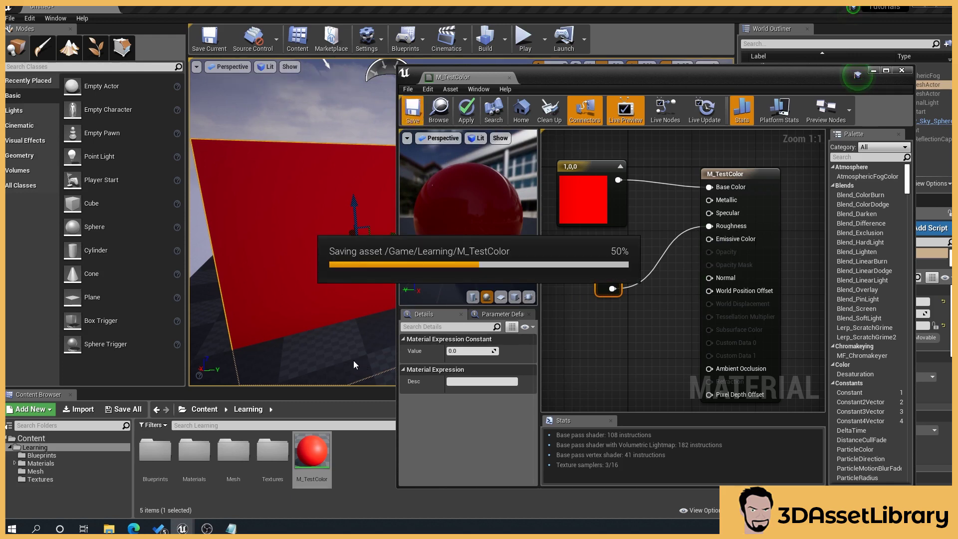
mouse_move(353, 242)
right_down()
mouse_move(401, 243)
mouse_move(326, 287)
mouse_move(347, 291)
mouse_move(361, 244)
mouse_move(380, 241)
mouse_move(358, 246)
mouse_move(389, 240)
mouse_move(362, 243)
right_up()
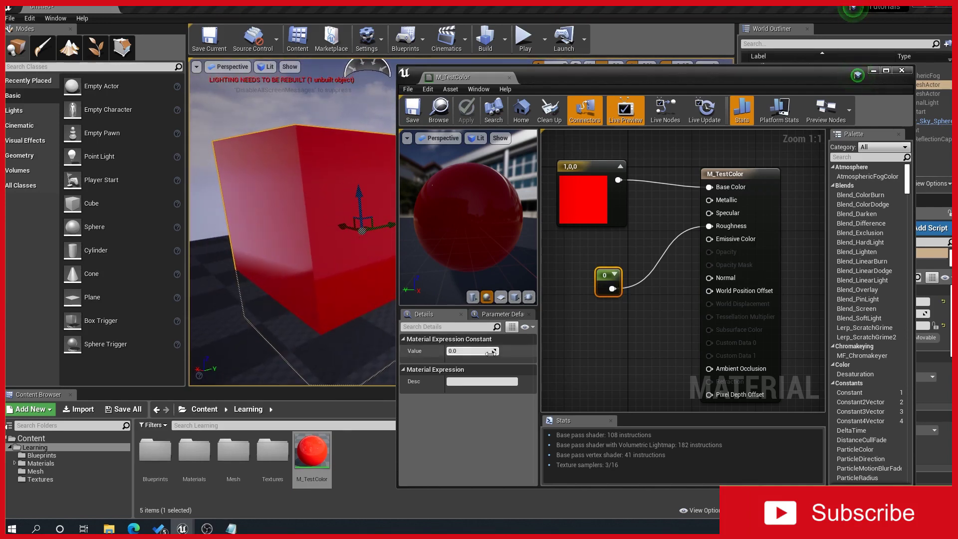
- Set the roughness constant to 0.8 and inspect the surface on the preview sphere
click(474, 351)
text(0.8)
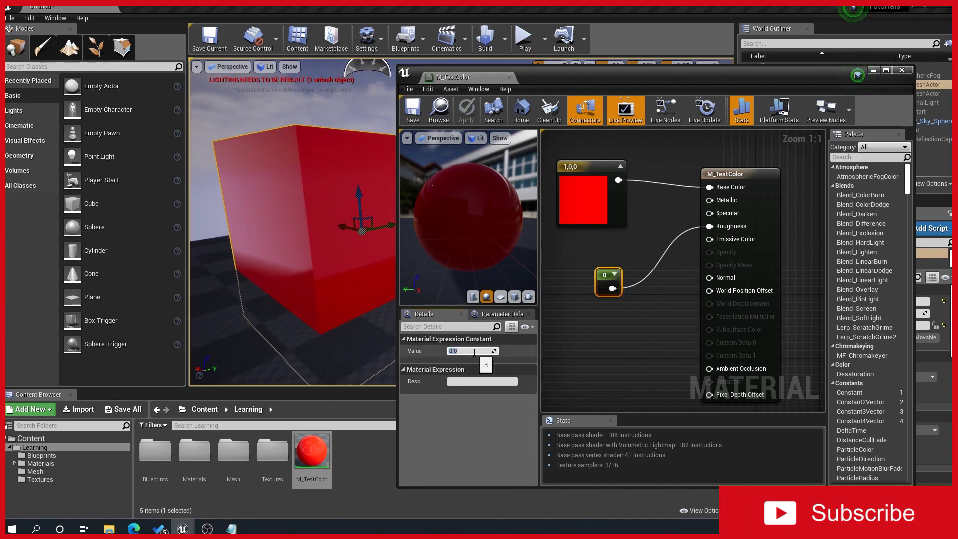
key(Return)
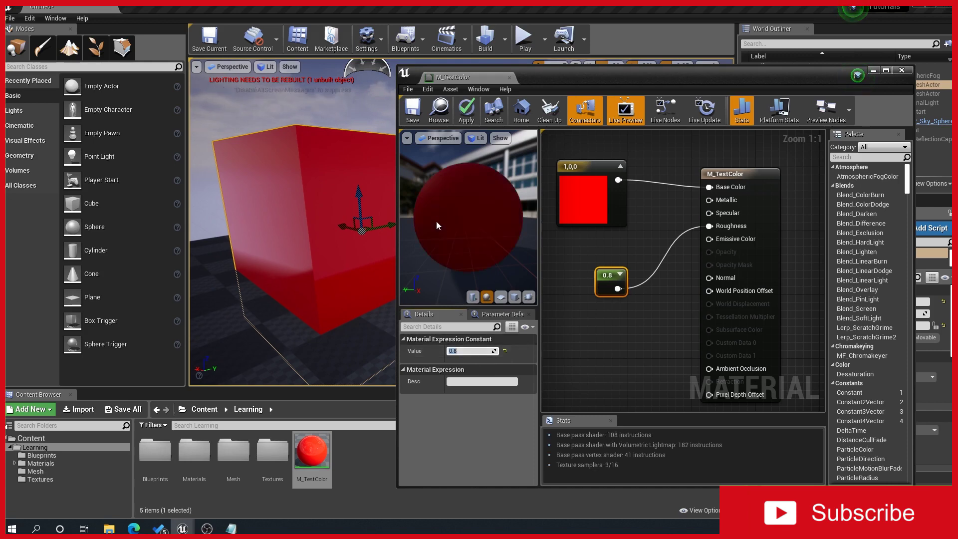
scroll(455, 222, up, 3)
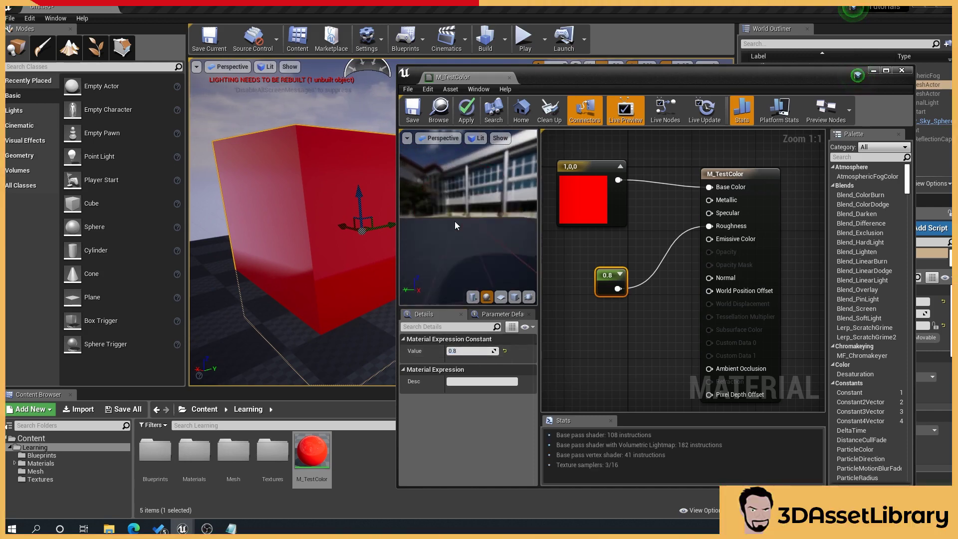
drag(455, 222, 457, 216)
scroll(457, 215, down, 2)
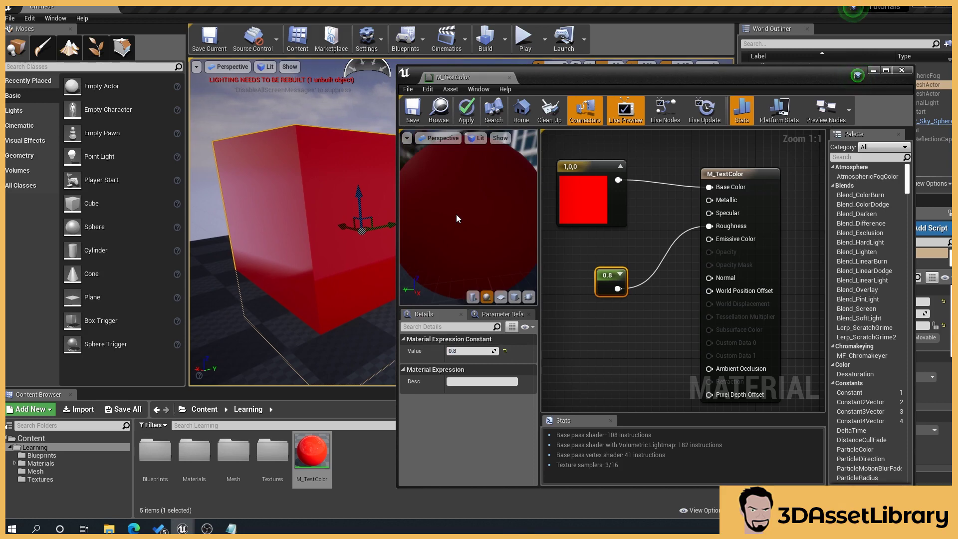
right_drag(456, 215, 456, 226)
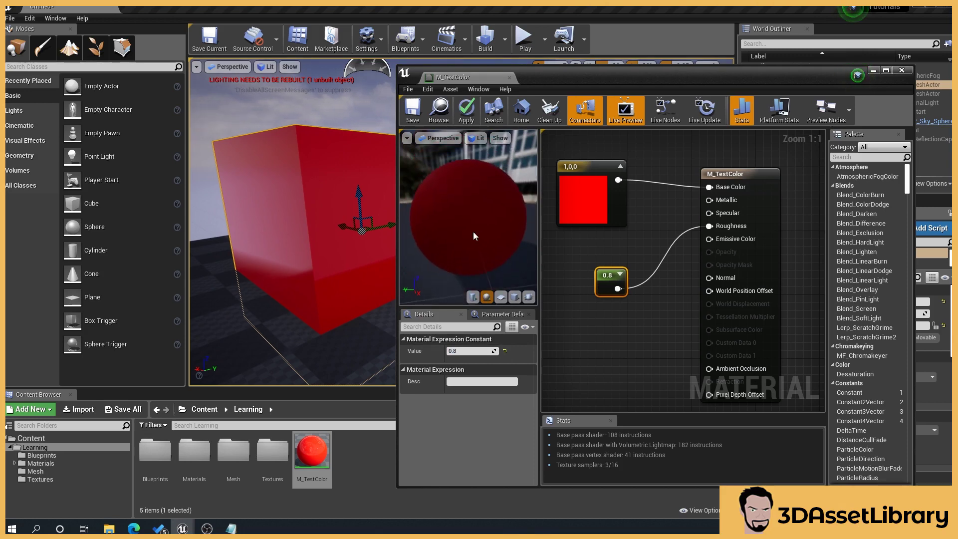
- Set the roughness constant to 0 and move its node down to leave room above it
click(467, 351)
text(0)
key(Return)
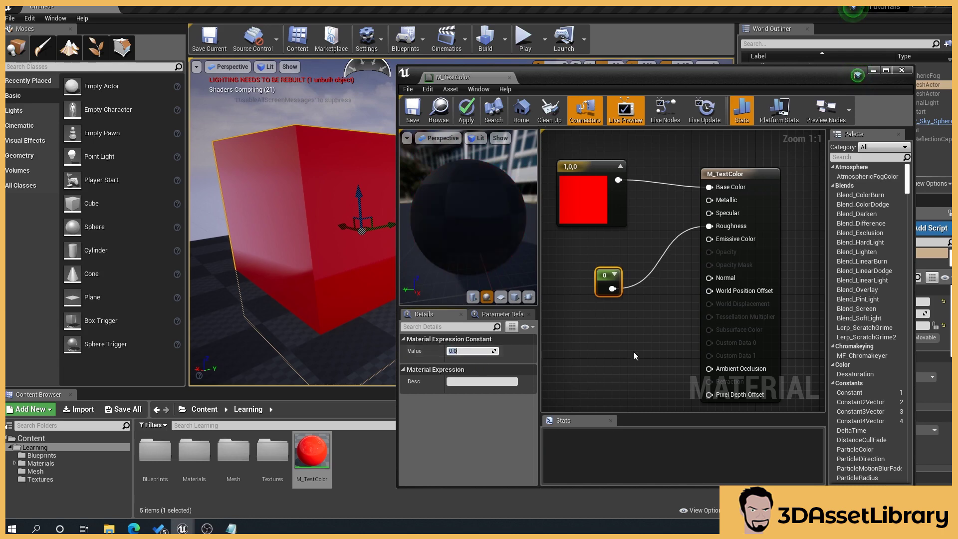
drag(607, 279, 604, 322)
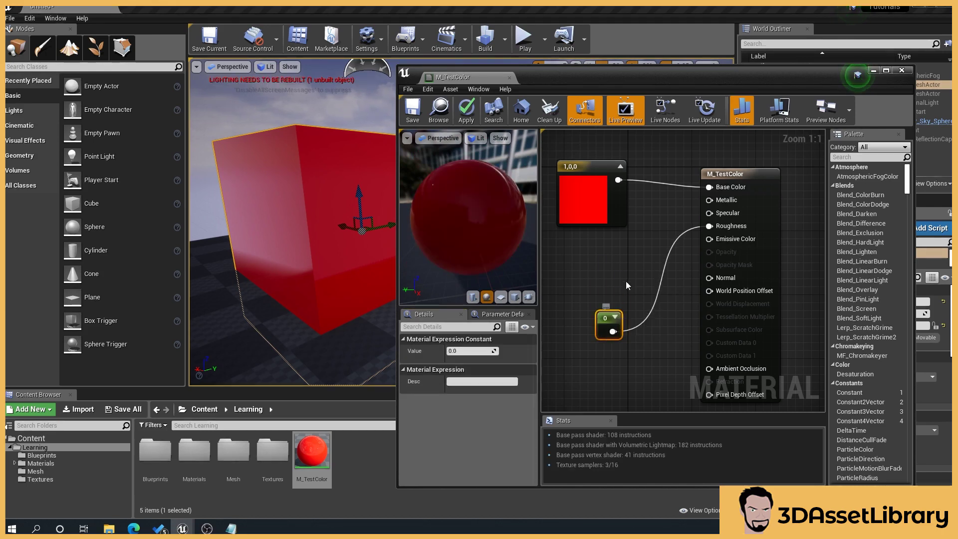
- Add a second Constant node of 1 above the roughness constant, connect it to Metallic, and save the material to check the cube
click(594, 264)
drag(611, 284, 709, 200)
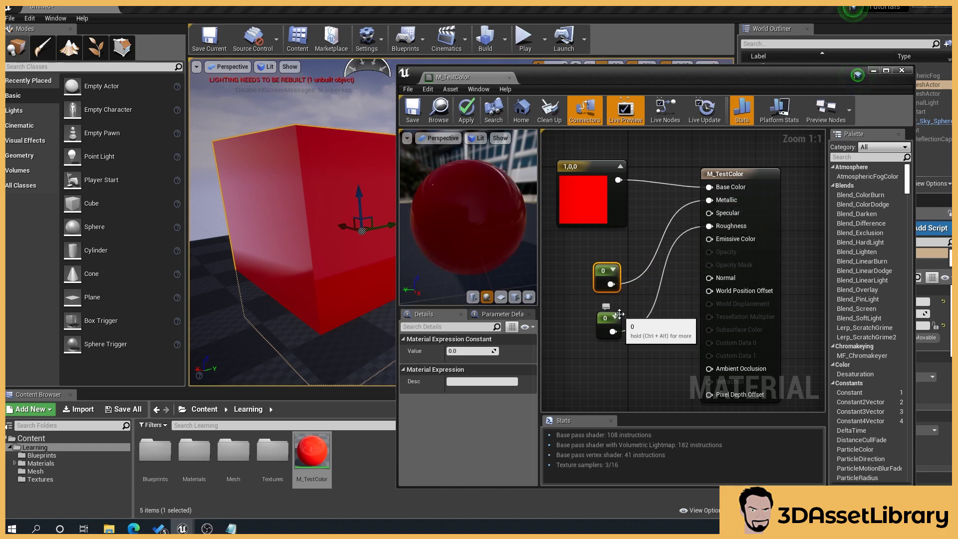
click(471, 351)
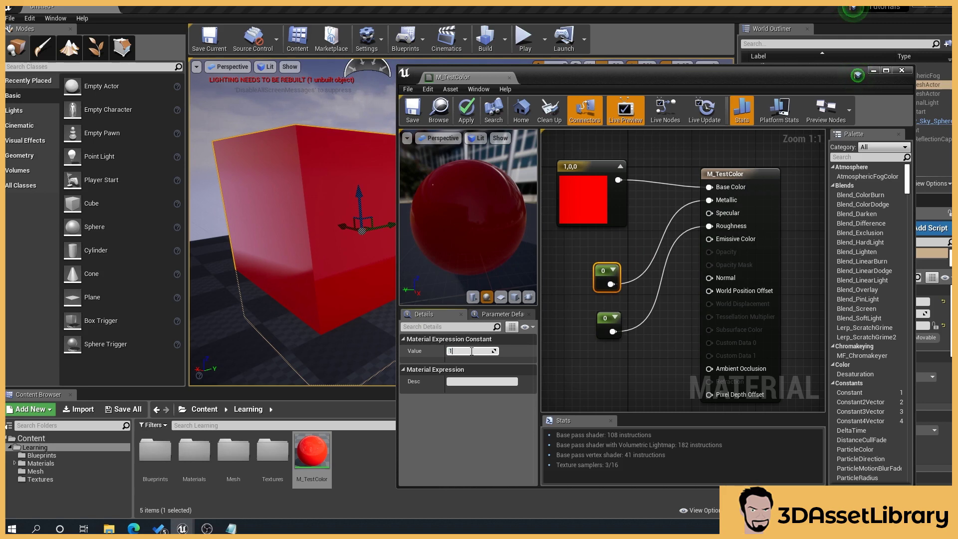
key(Return)
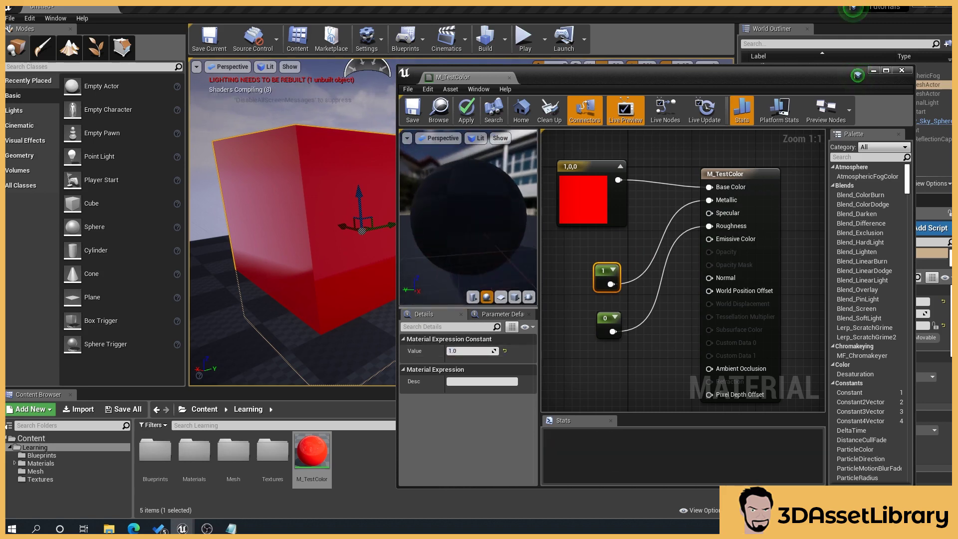
drag(483, 199, 483, 199)
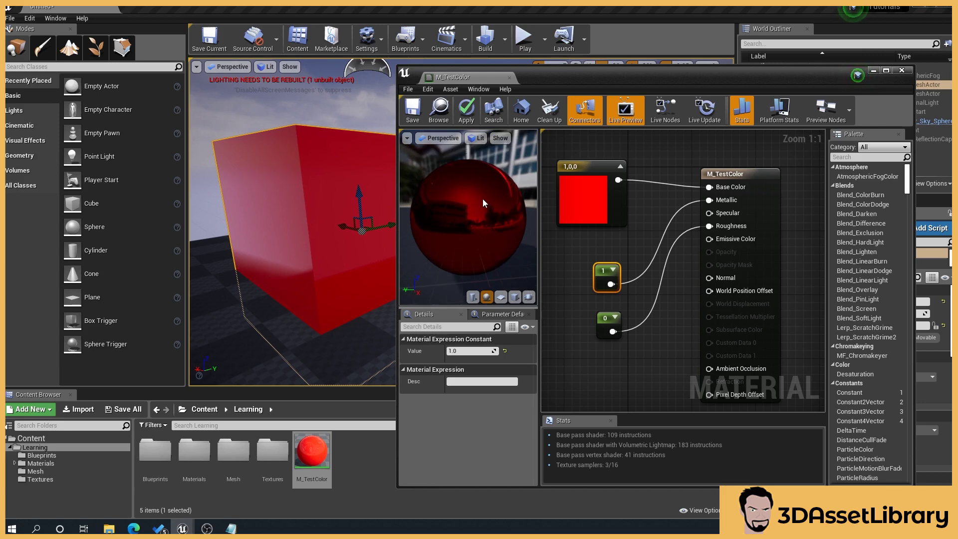
click(413, 110)
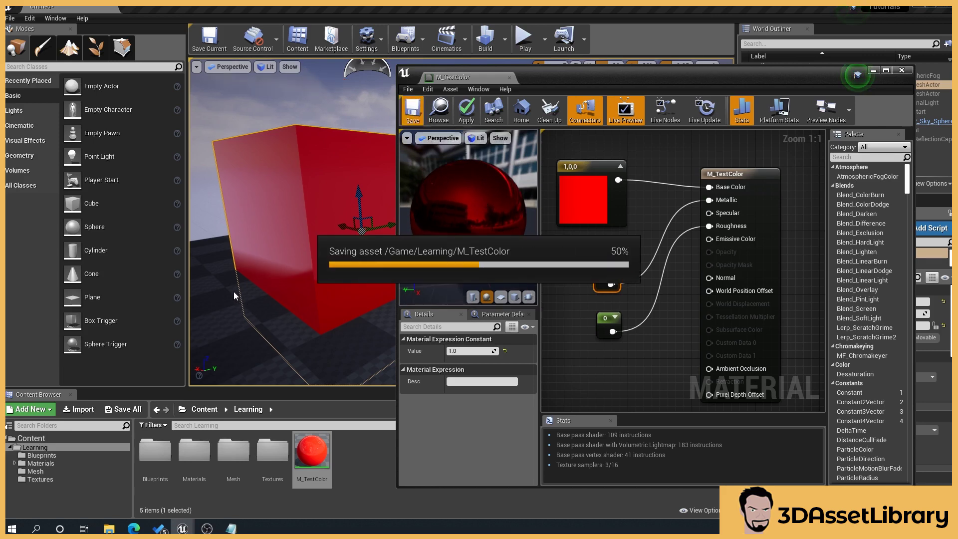
right_drag(233, 291, 261, 295)
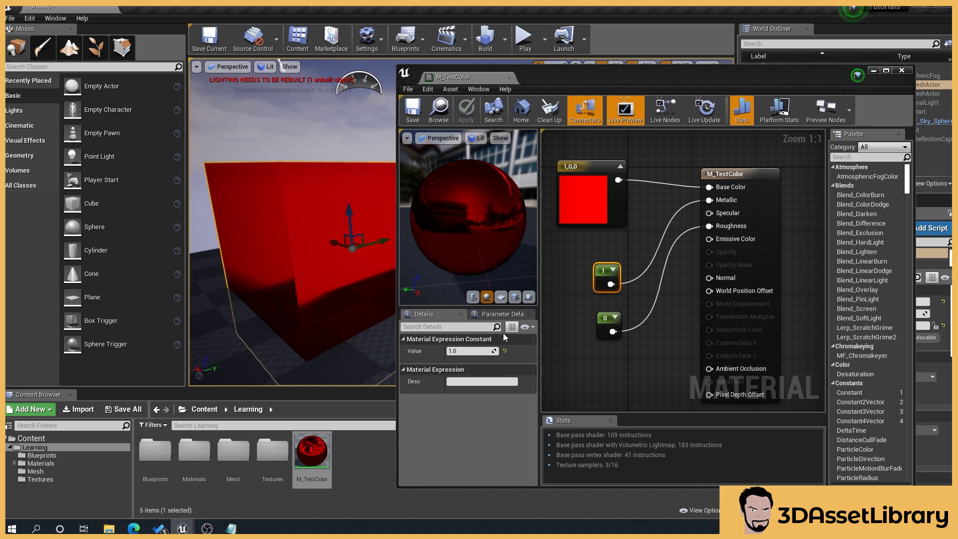
- Align the metallic constant above the roughness node, and switch its value to 0 and back to 1 to compare the surface
drag(604, 270, 606, 262)
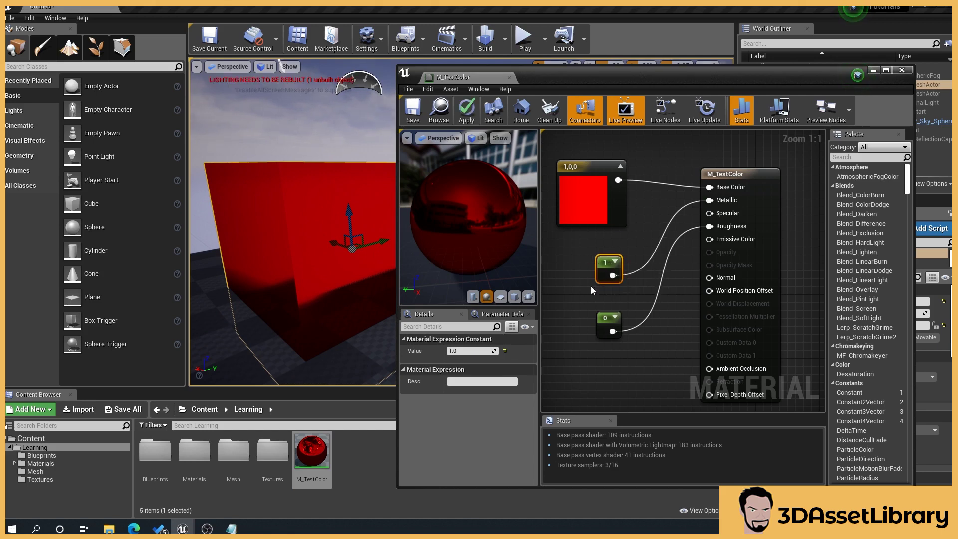
click(465, 350)
text(0)
key(Return)
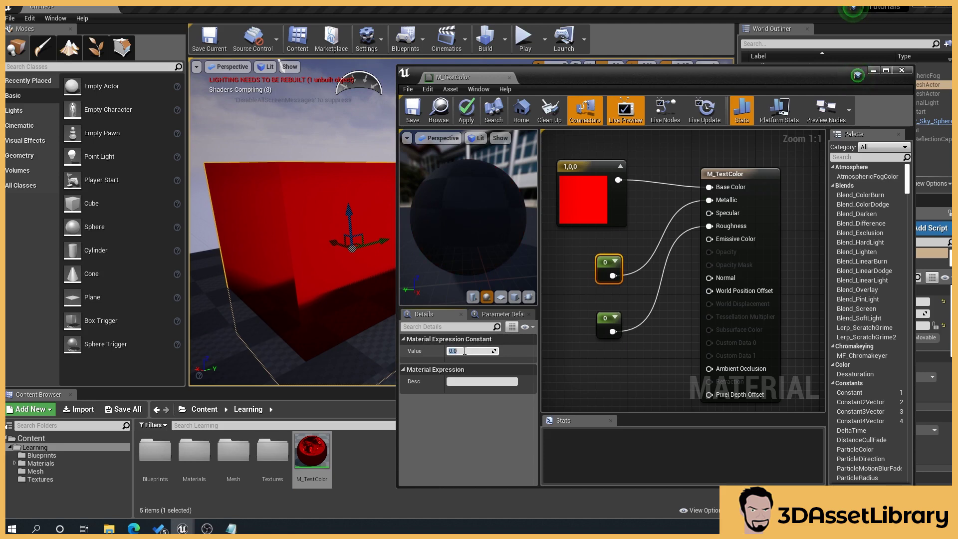
text(1)
key(Return)
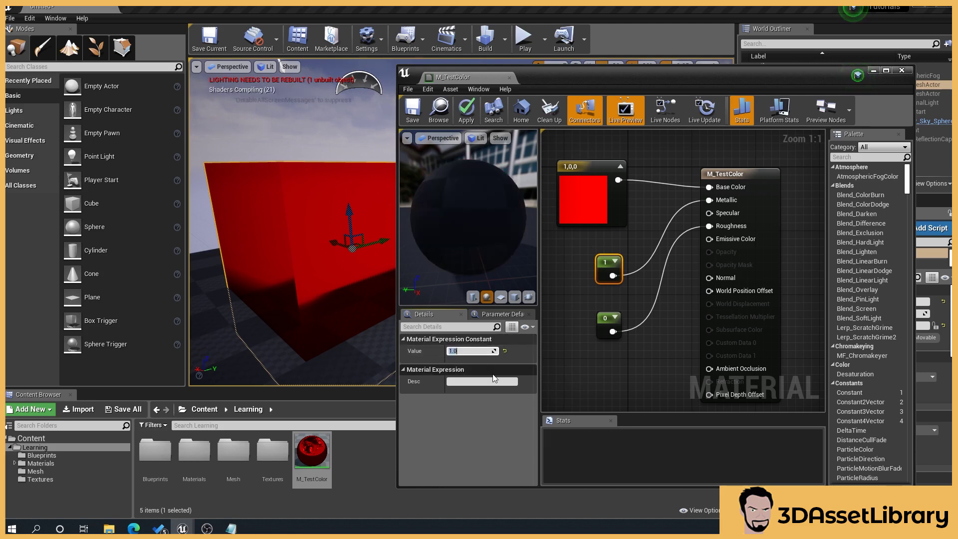
- Set the roughness constant to 1 and inspect the fully metallic surface on the preview sphere
click(602, 334)
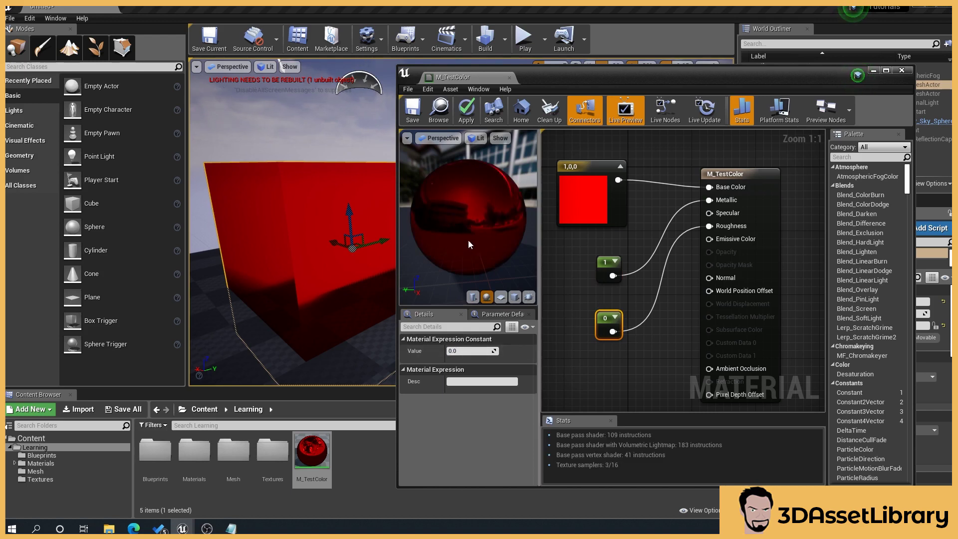
drag(468, 239, 468, 238)
click(468, 347)
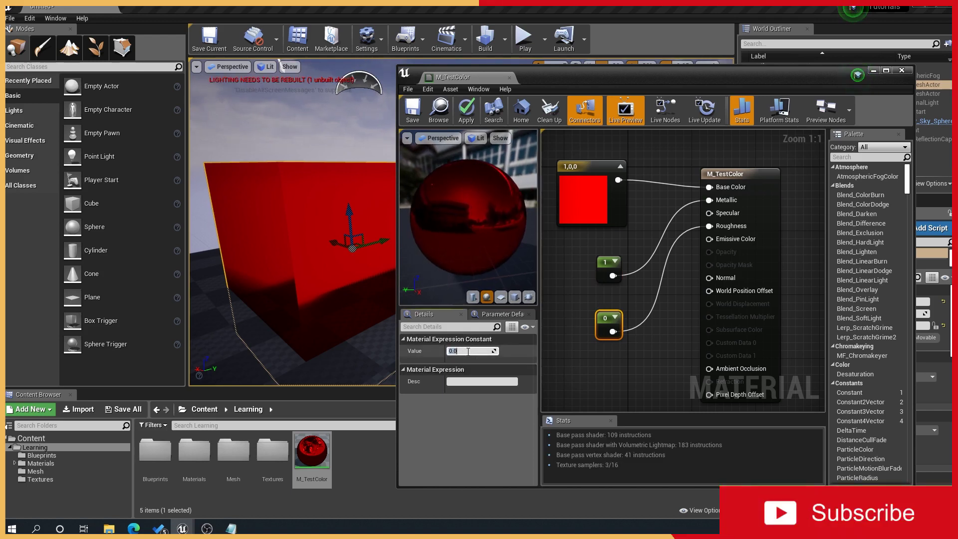
text(1)
key(Return)
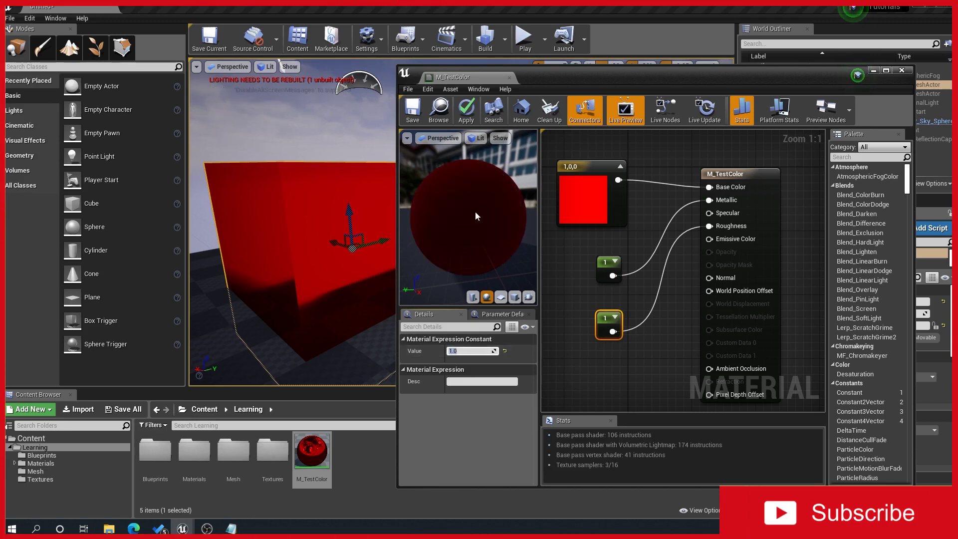
drag(476, 216, 552, 331)
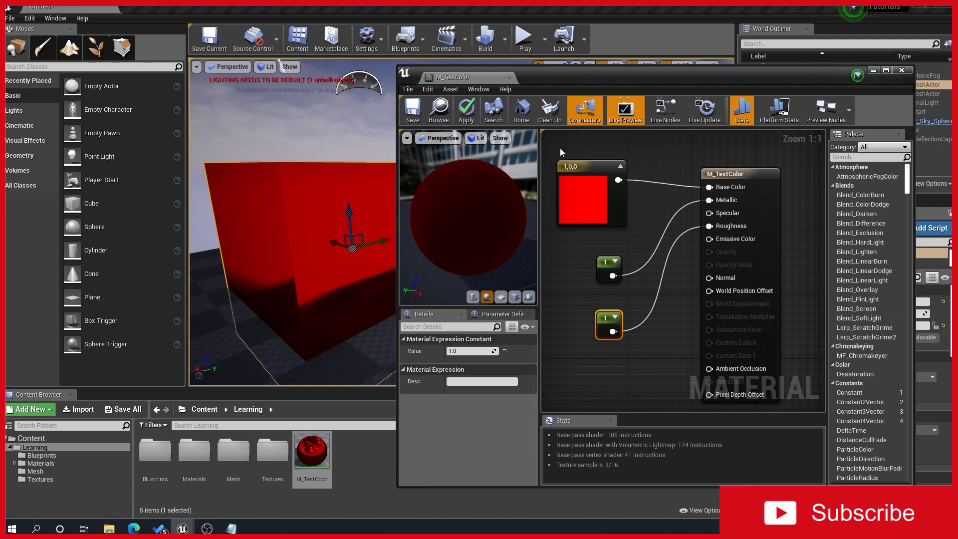
- Set the roughness constant to 0 while keeping the metallic constant, and save the material
scroll(627, 274, down, 2)
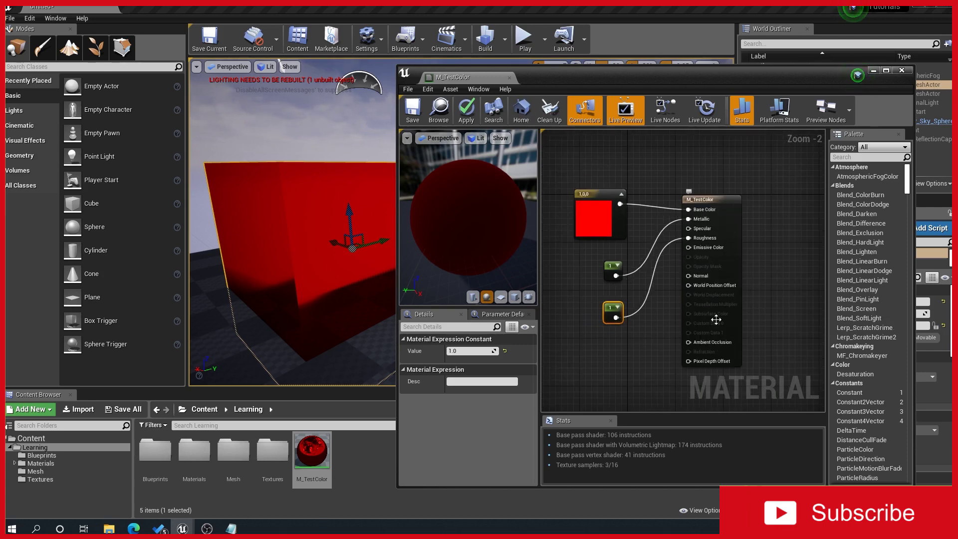
click(618, 339)
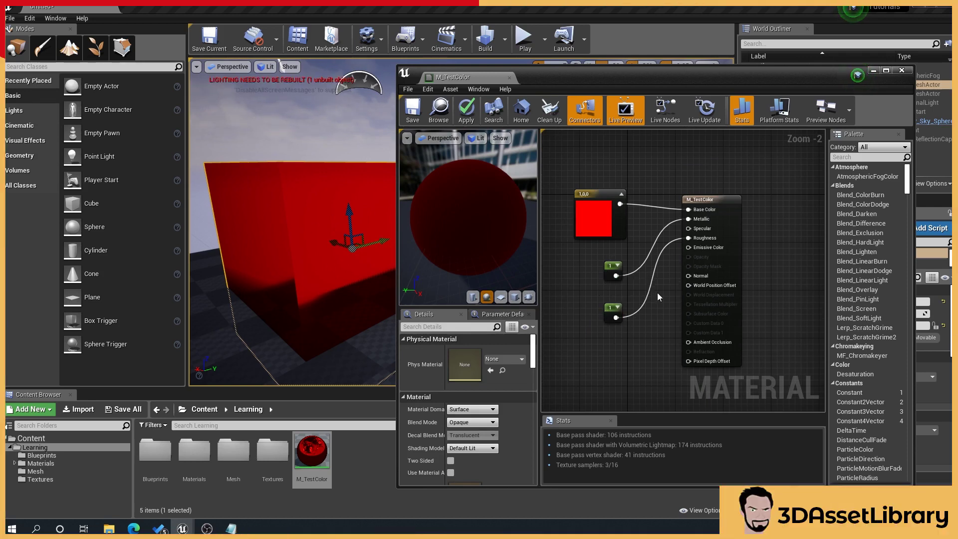
click(613, 272)
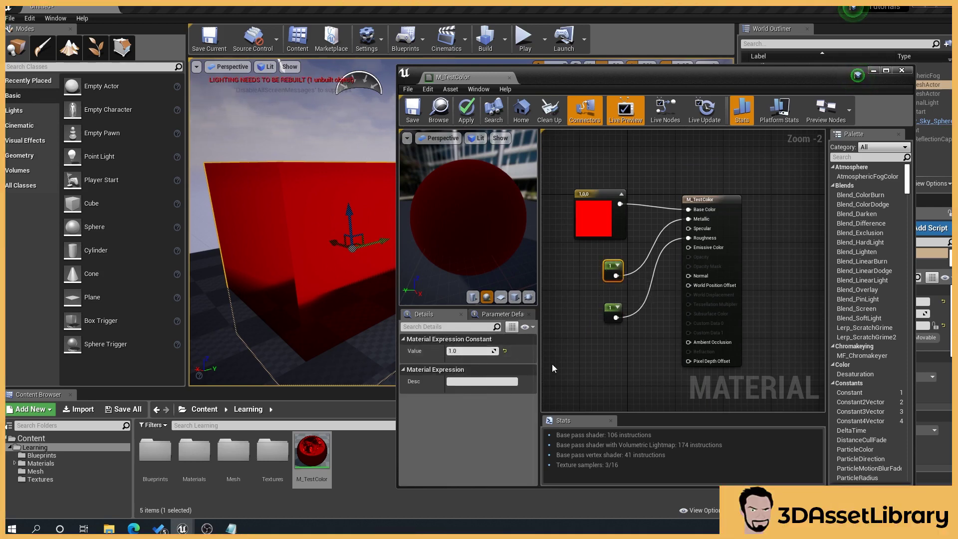
click(606, 317)
click(470, 352)
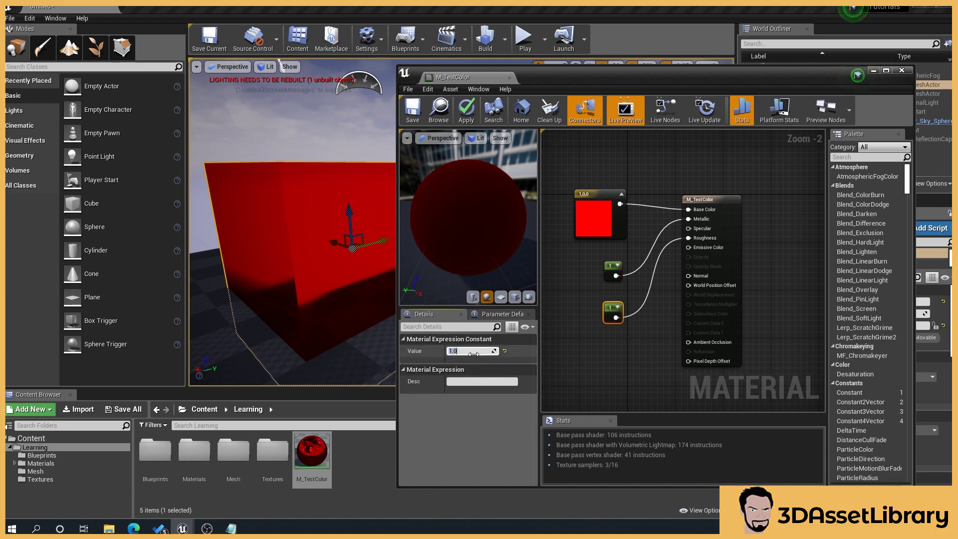
text(0)
click(607, 371)
key(ctrl+s)
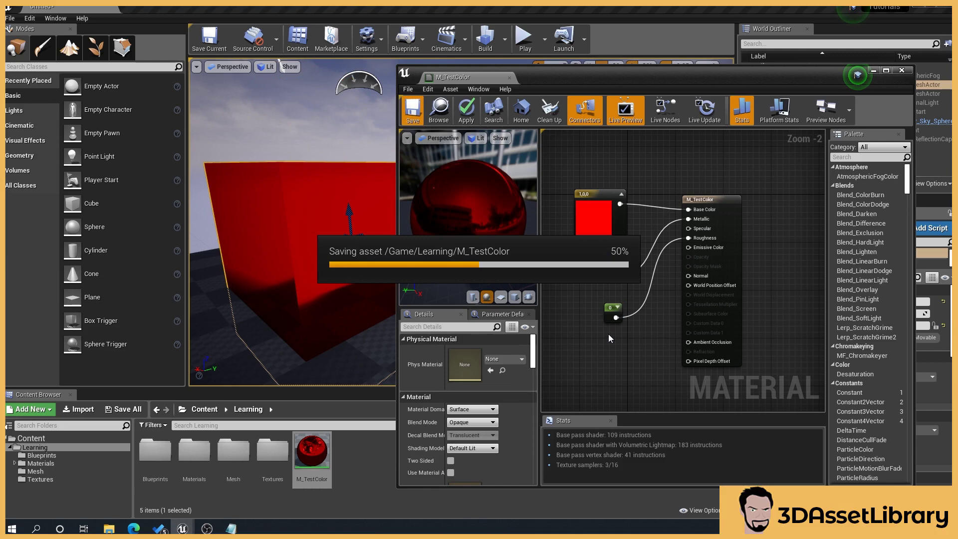
- Select the main M_TestColor node, widen its property labels, and set the Blend Mode to Translucent
click(730, 328)
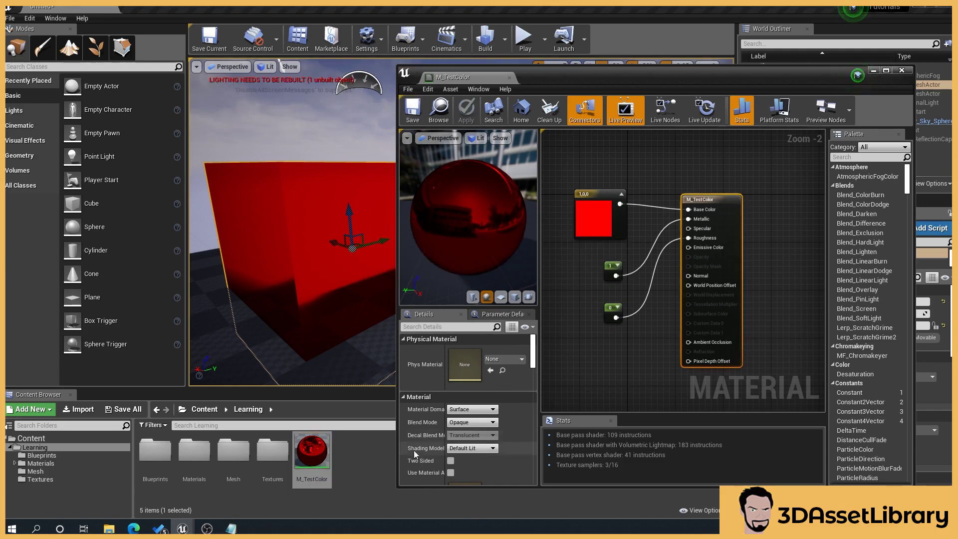
drag(444, 386, 455, 387)
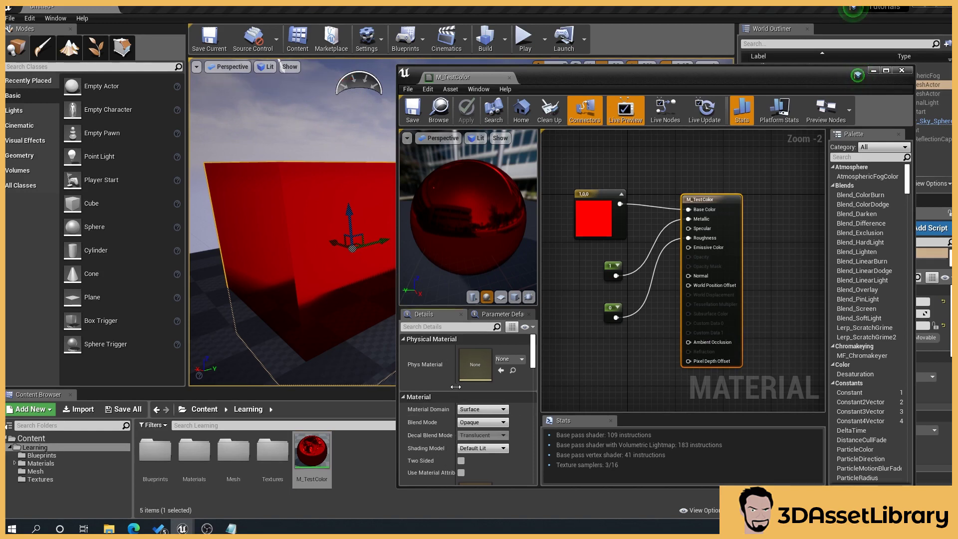
scroll(533, 359, down, 1)
scroll(532, 358, down, 1)
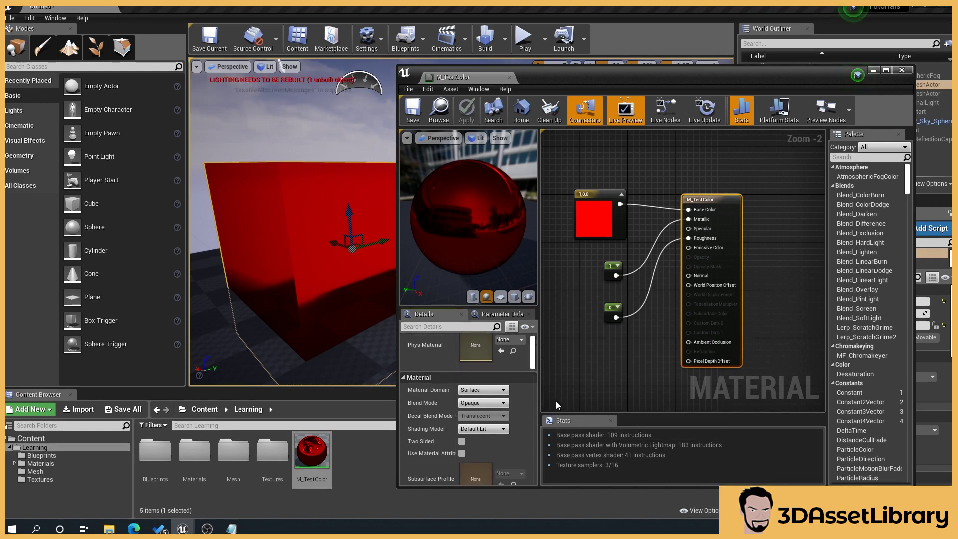
click(476, 404)
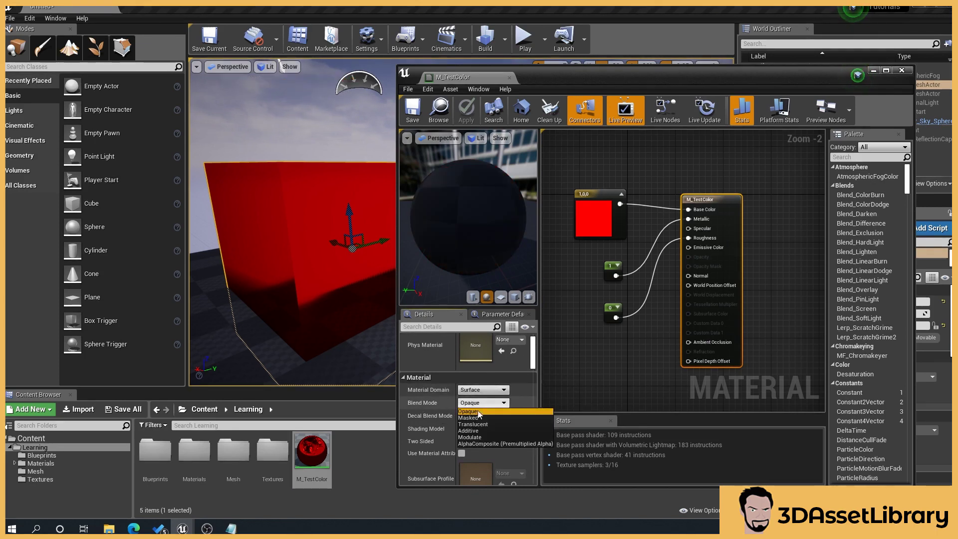
click(481, 425)
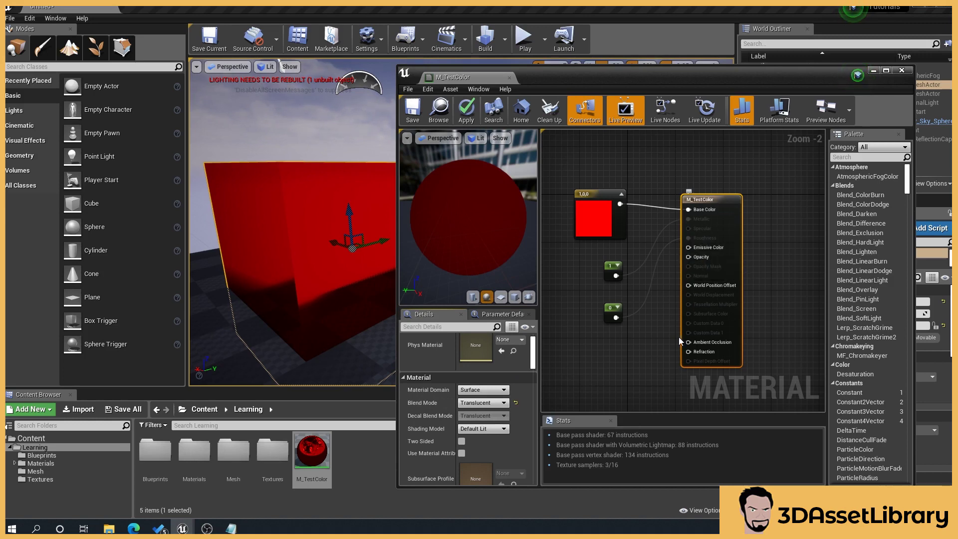
- Add a third Constant node below the others, connect it to Opacity, and set its value to 0.7
click(605, 345)
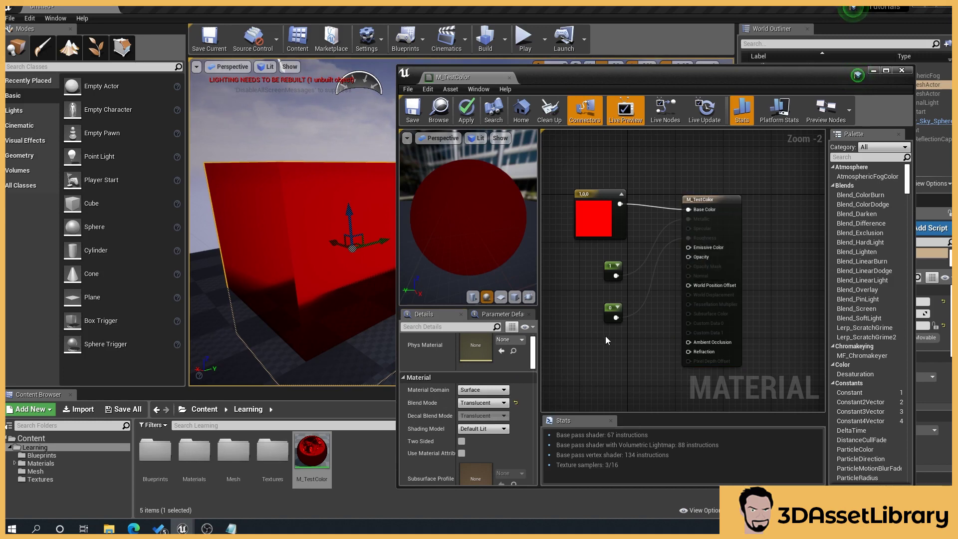
click(605, 334)
drag(617, 350, 689, 257)
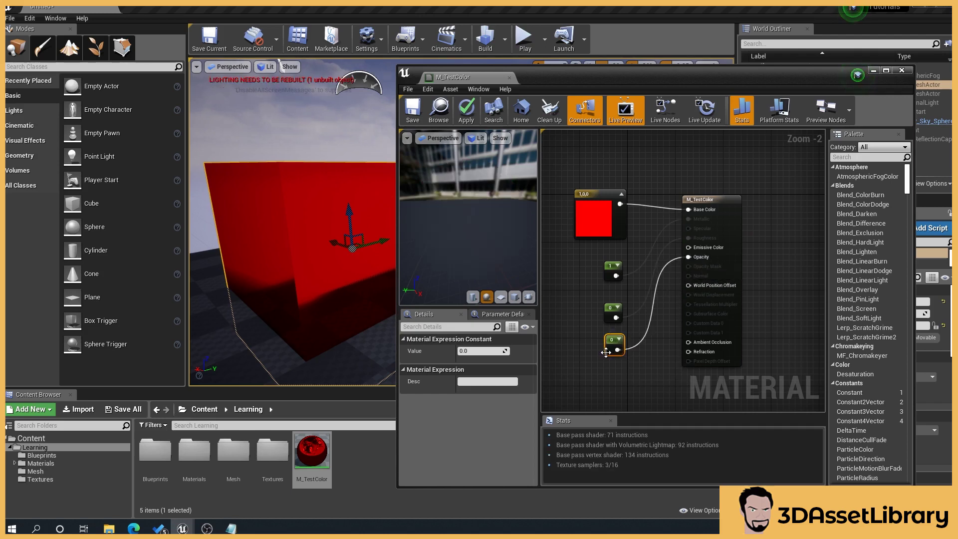
click(473, 351)
text(0.7)
key(Return)
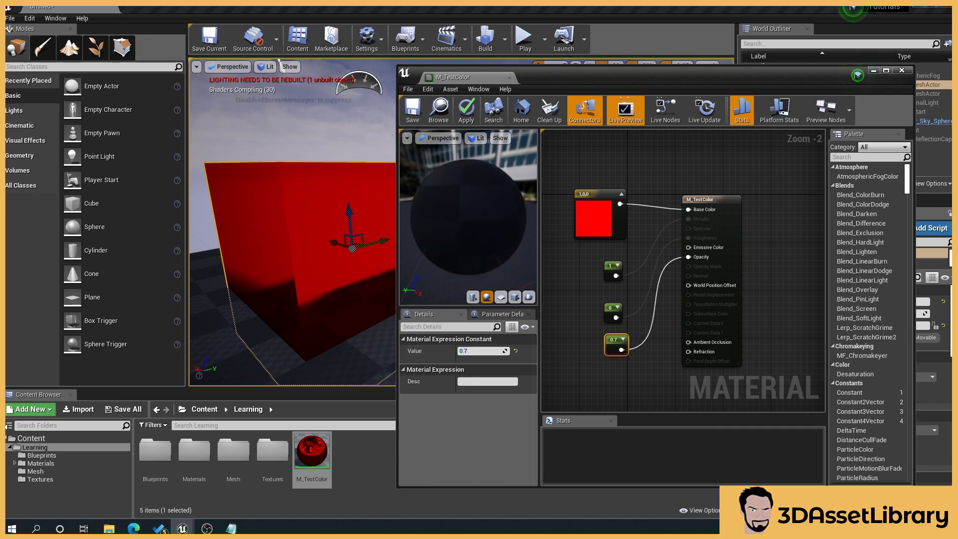
- Save the material and look around the cube in the level to check its transparency
click(413, 114)
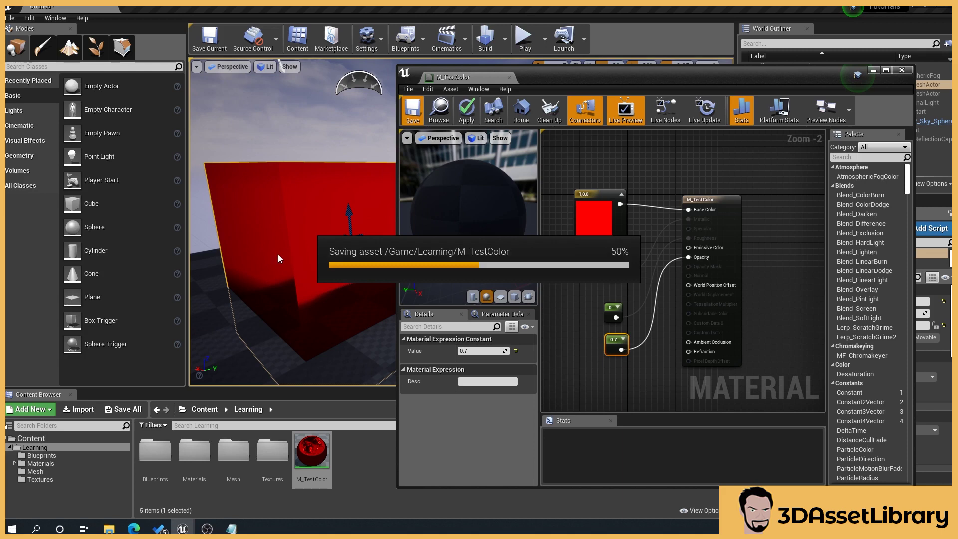
drag(311, 291, 322, 294)
mouse_move(325, 292)
right_down()
mouse_move(322, 259)
mouse_move(322, 292)
right_up()
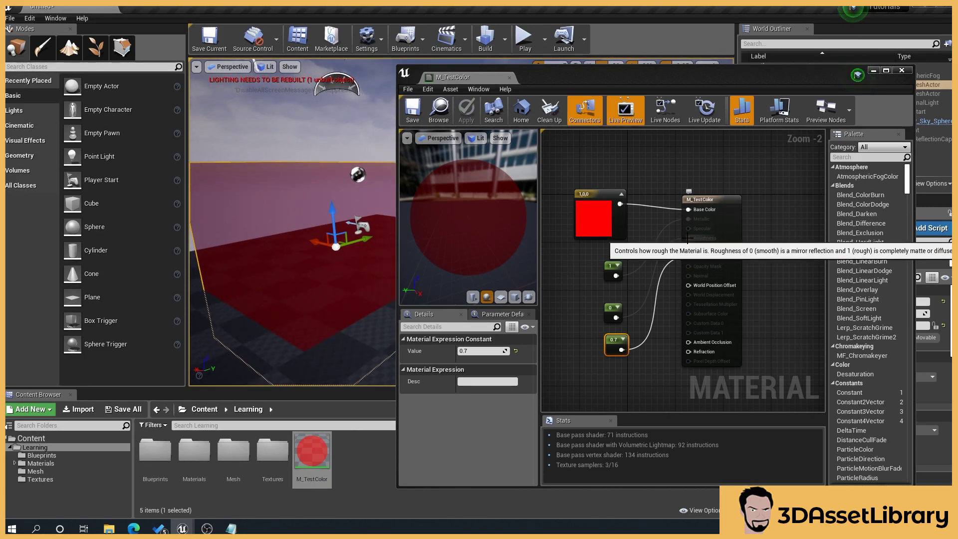
- Shift the main material node slightly and set its translucency Lighting Mode to Surface TranslucencyVolume
drag(730, 202, 742, 197)
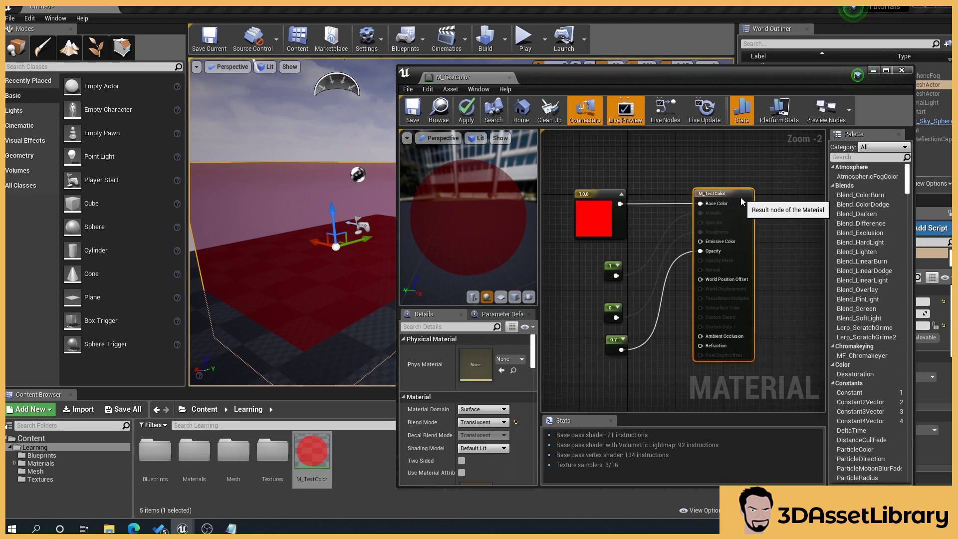
mouse_move(246, 205)
mouse_down()
mouse_move(263, 203)
mouse_move(242, 209)
mouse_up()
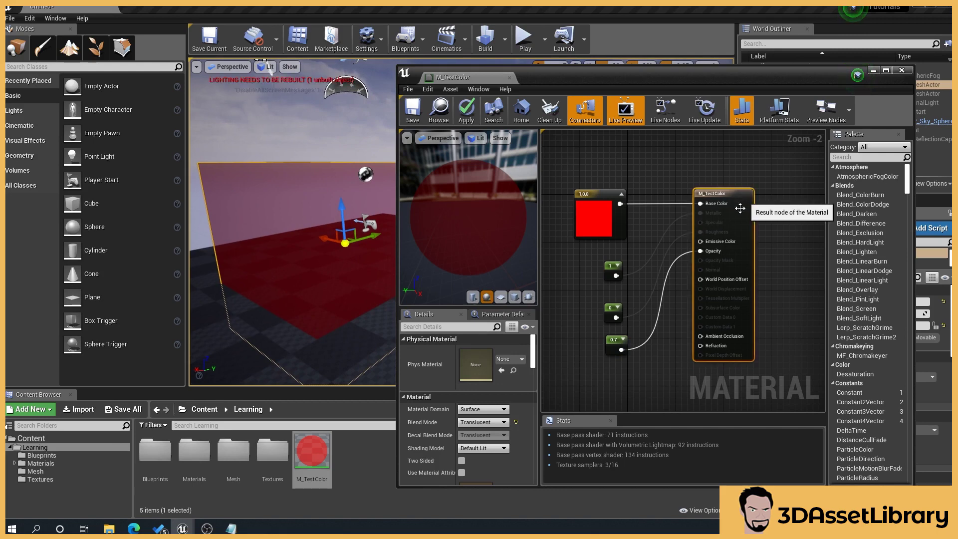
scroll(477, 435, down, 5)
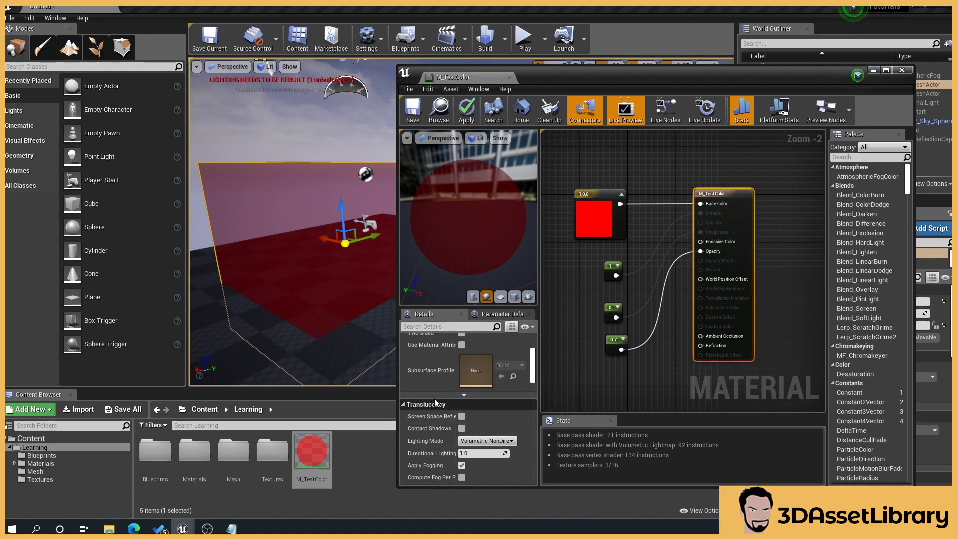
click(486, 441)
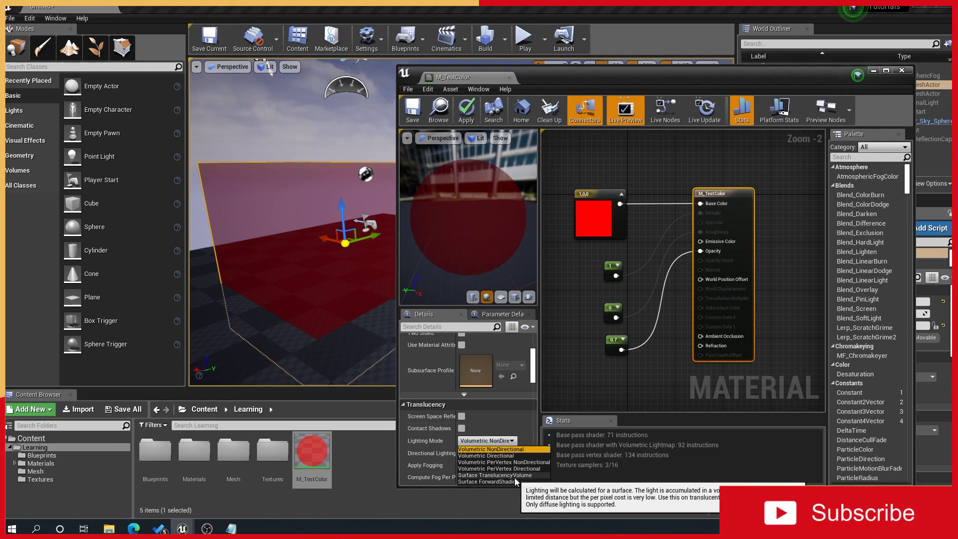
click(515, 477)
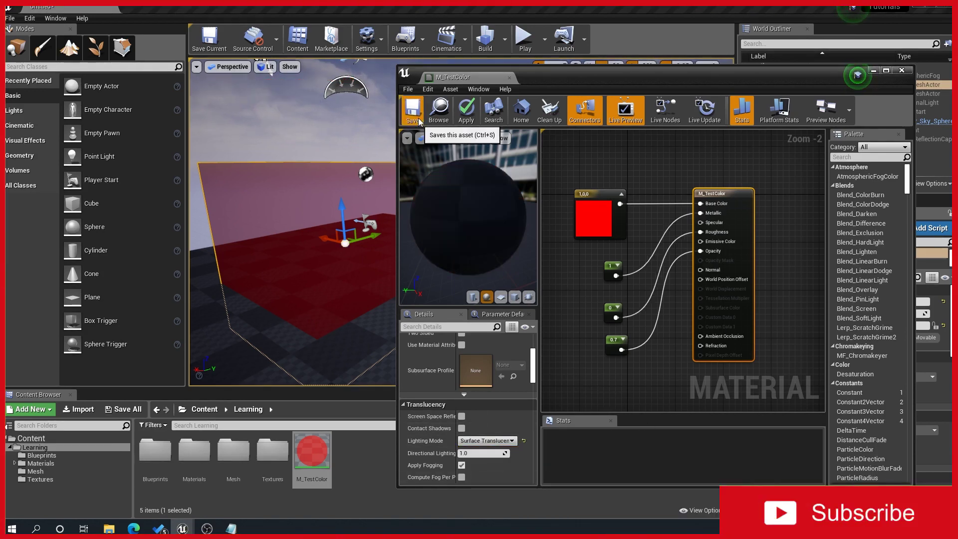
- Save the material with its new translucency lighting and check how the cube looks in the level
click(413, 112)
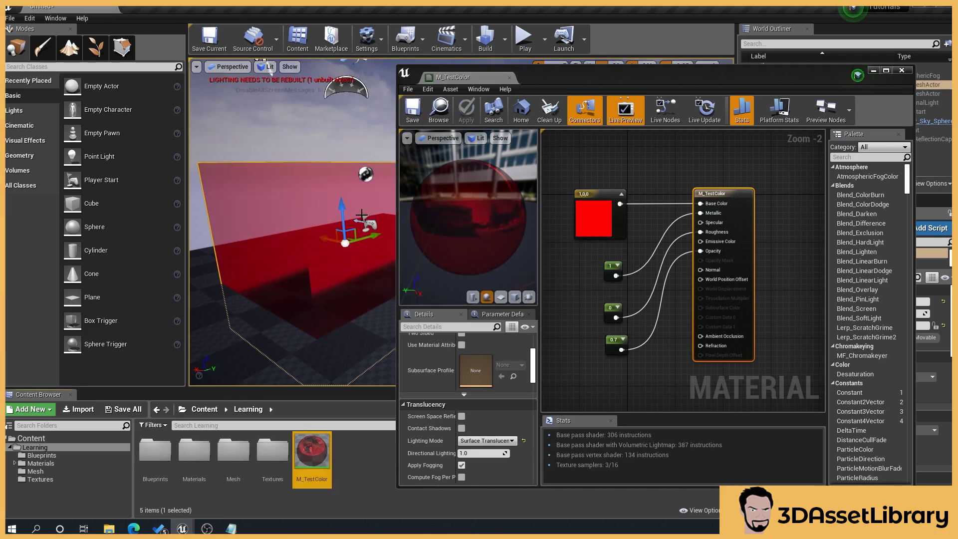
mouse_move(265, 219)
right_down()
mouse_move(367, 224)
mouse_move(357, 197)
mouse_move(290, 222)
mouse_move(262, 272)
mouse_move(314, 239)
mouse_move(285, 174)
mouse_move(268, 220)
right_up()
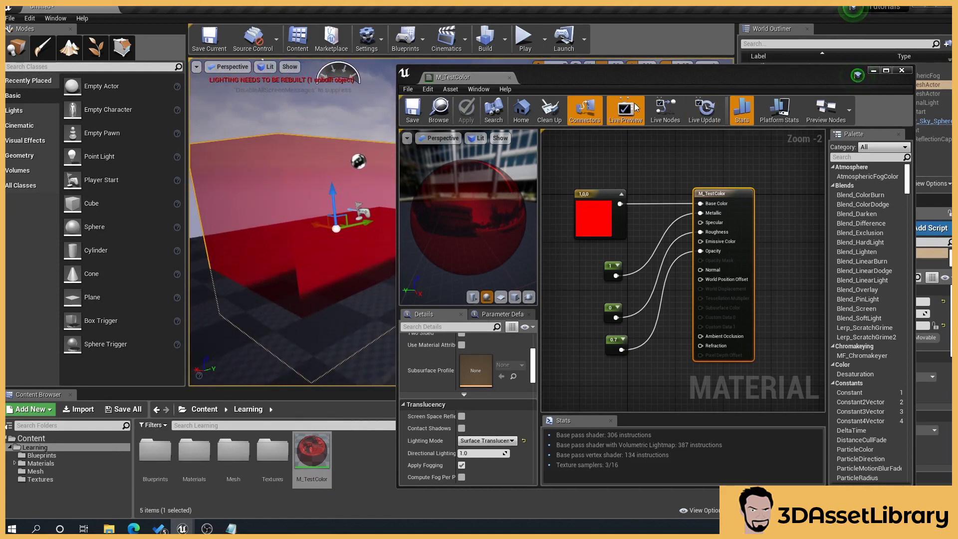
drag(649, 76, 633, 78)
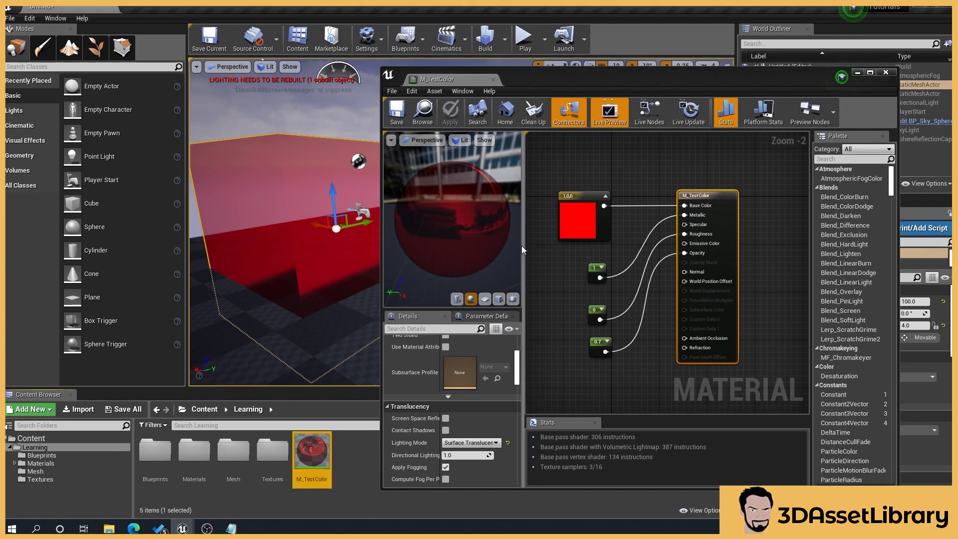
- Change the base color constant node from red to blue, with R about 0.118, G about 0.198 and B 1.0
click(599, 232)
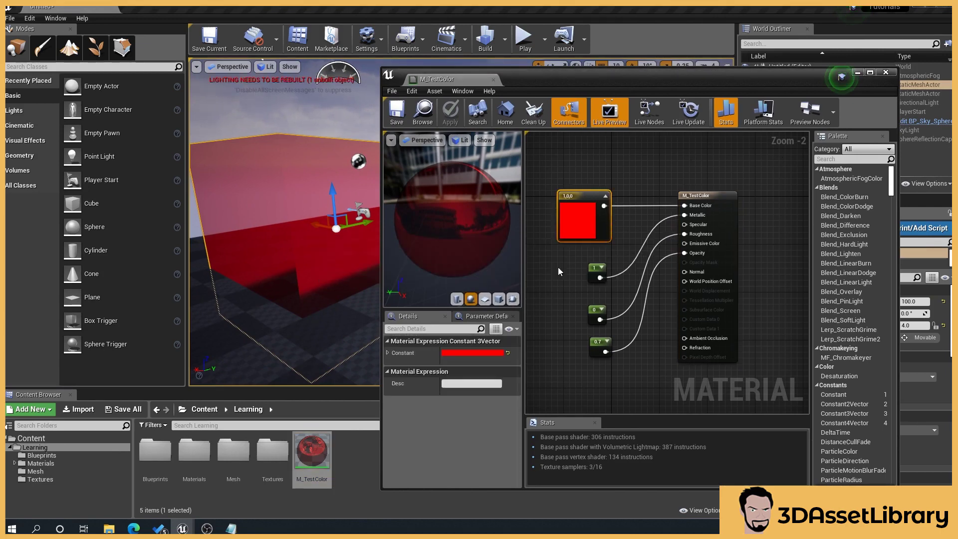
click(487, 352)
click(526, 301)
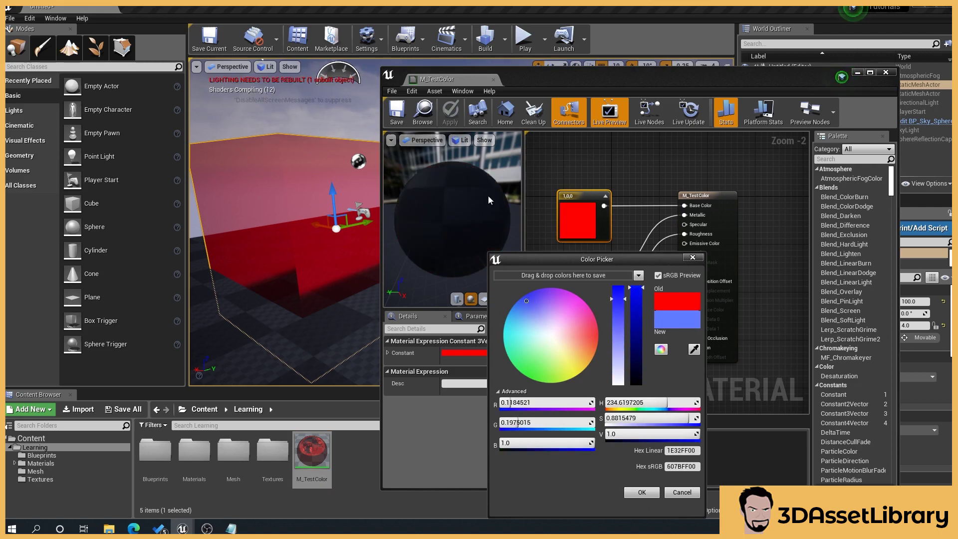
click(642, 492)
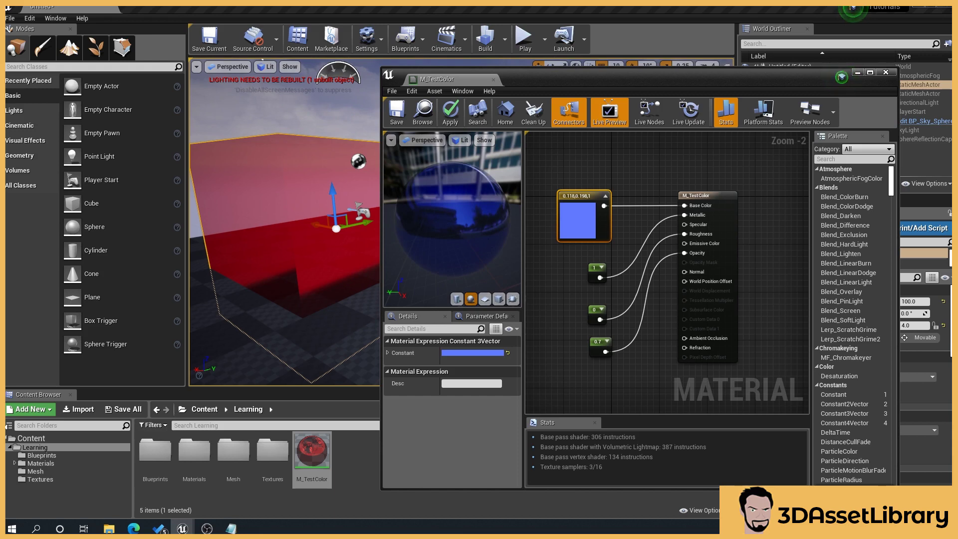
- Examine the blue translucent material in the preview on the sphere, cylinder, cube and plane shapes
drag(474, 188, 456, 221)
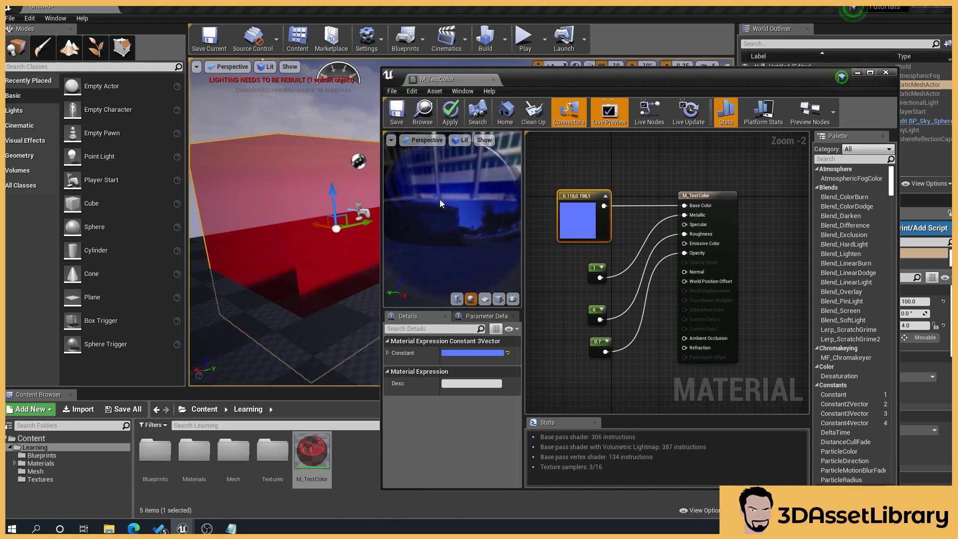
scroll(465, 214, down, 3)
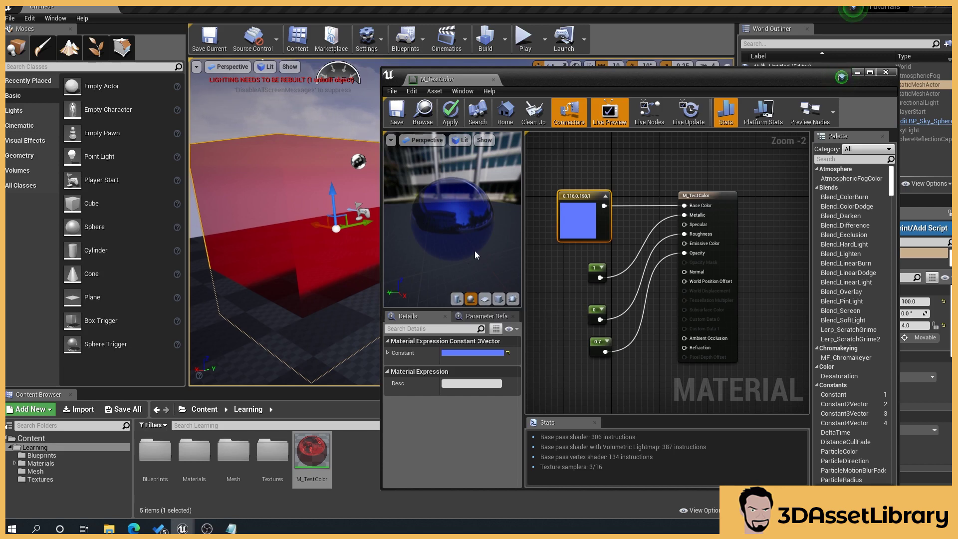
click(457, 299)
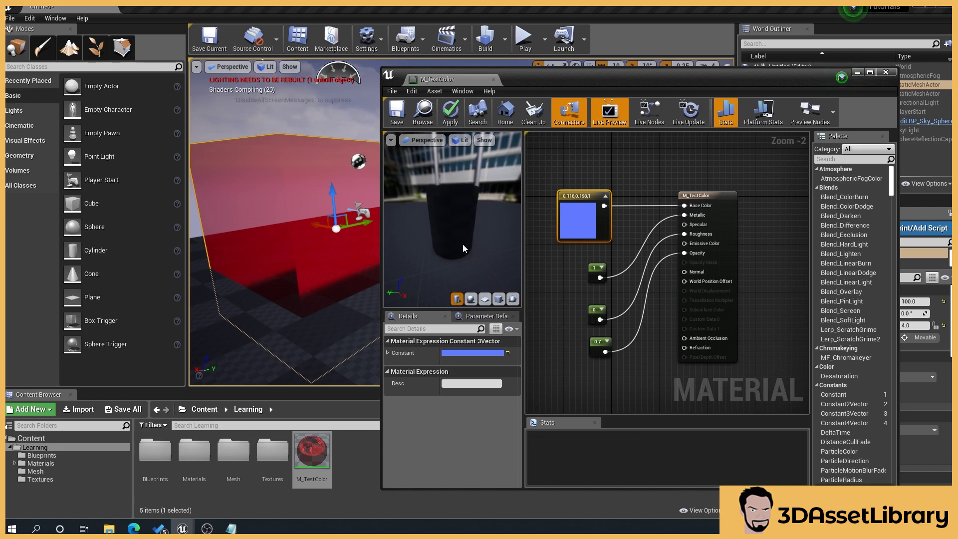
click(498, 299)
drag(456, 212, 444, 245)
mouse_move(444, 245)
right_down()
mouse_move(450, 254)
mouse_move(451, 230)
right_up()
drag(450, 253, 487, 238)
scroll(486, 251, up, 3)
click(484, 300)
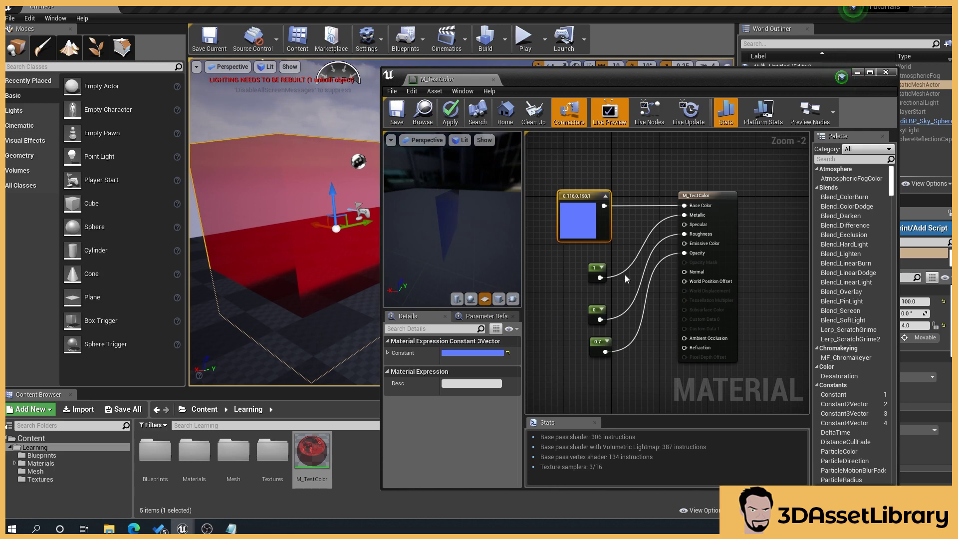
scroll(591, 331, down, 1)
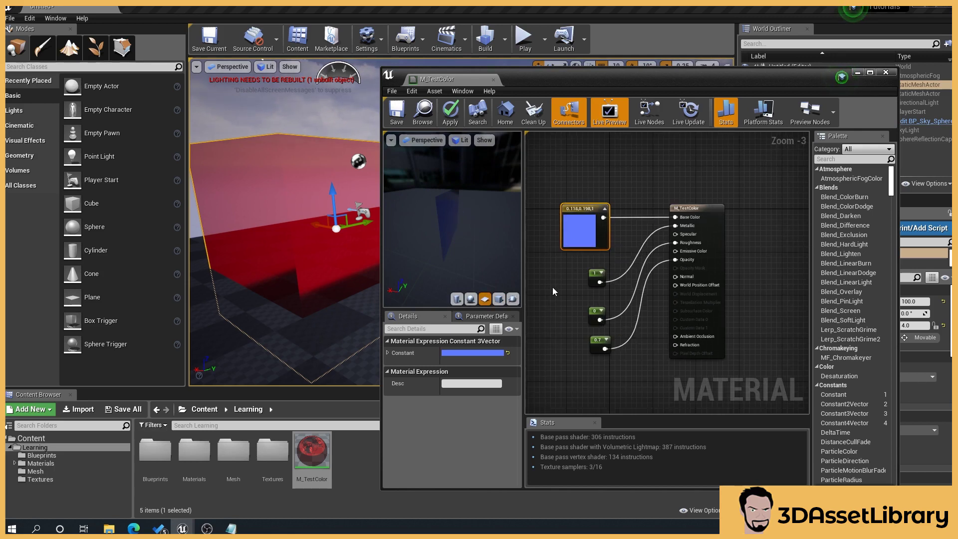